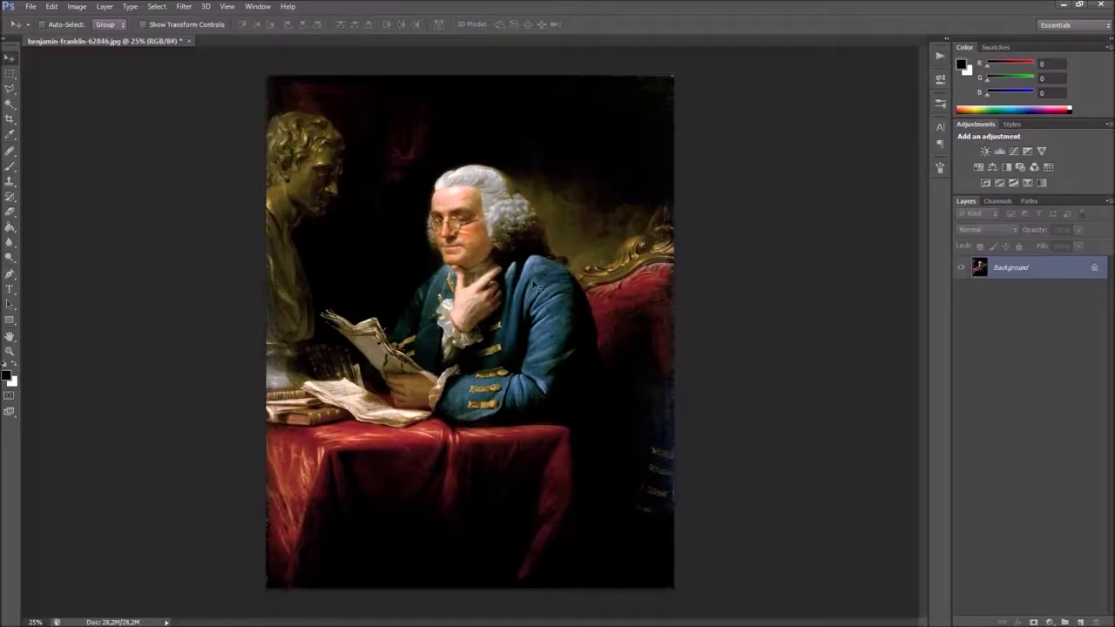
Load Pattern.pat from the Abstract Realistic Paint action folder into the pattern presets via Preset Manager.
left_click(51, 7)
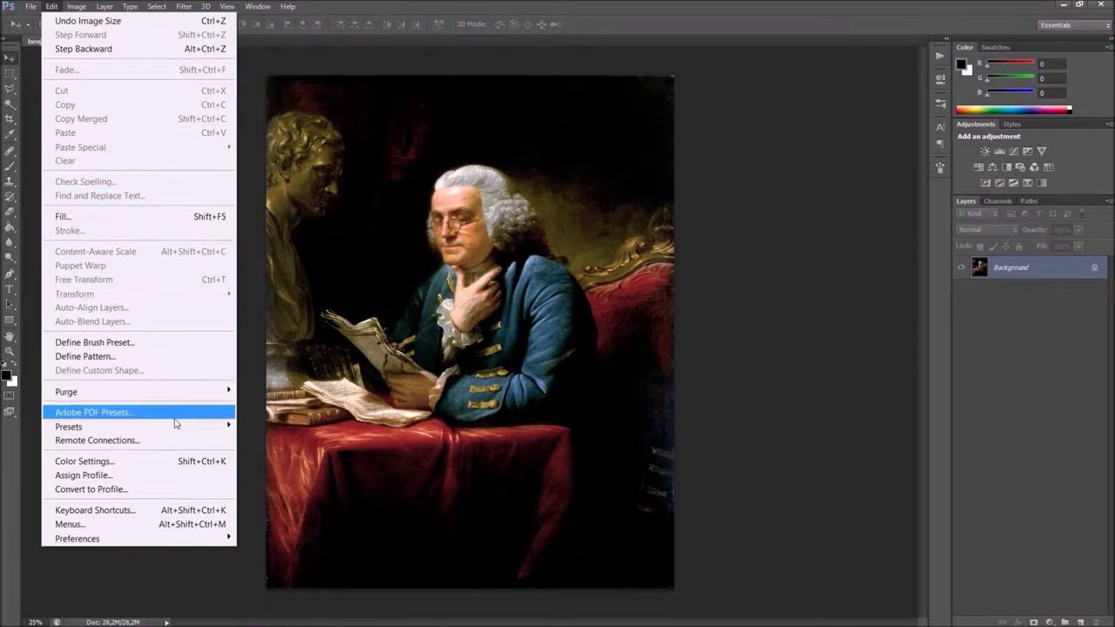
mouse_move(69, 426)
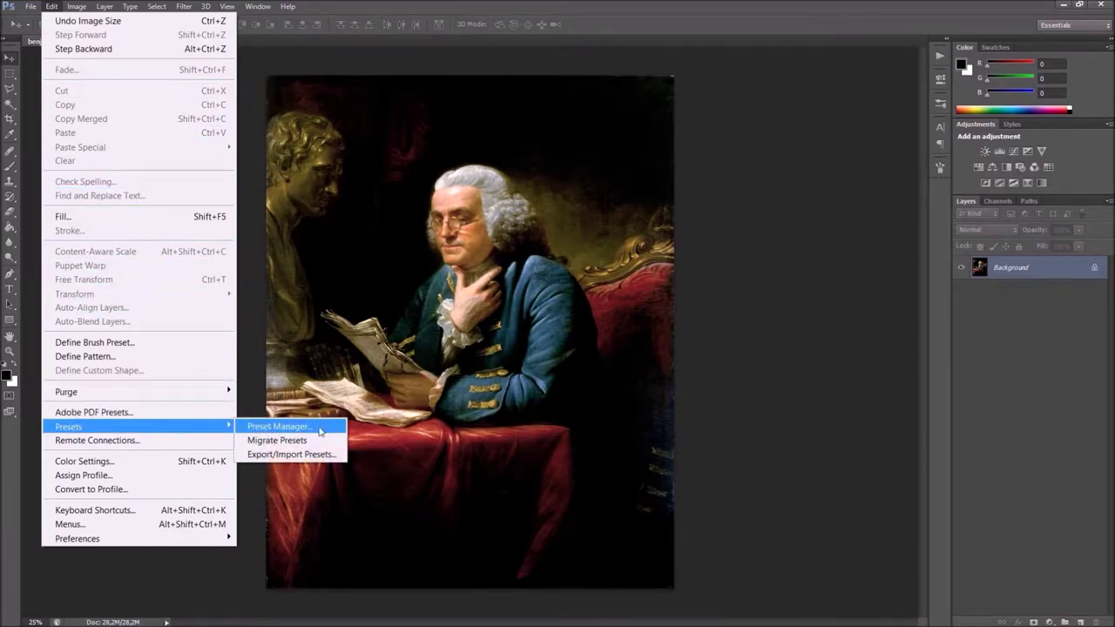
left_click(324, 432)
left_click(529, 146)
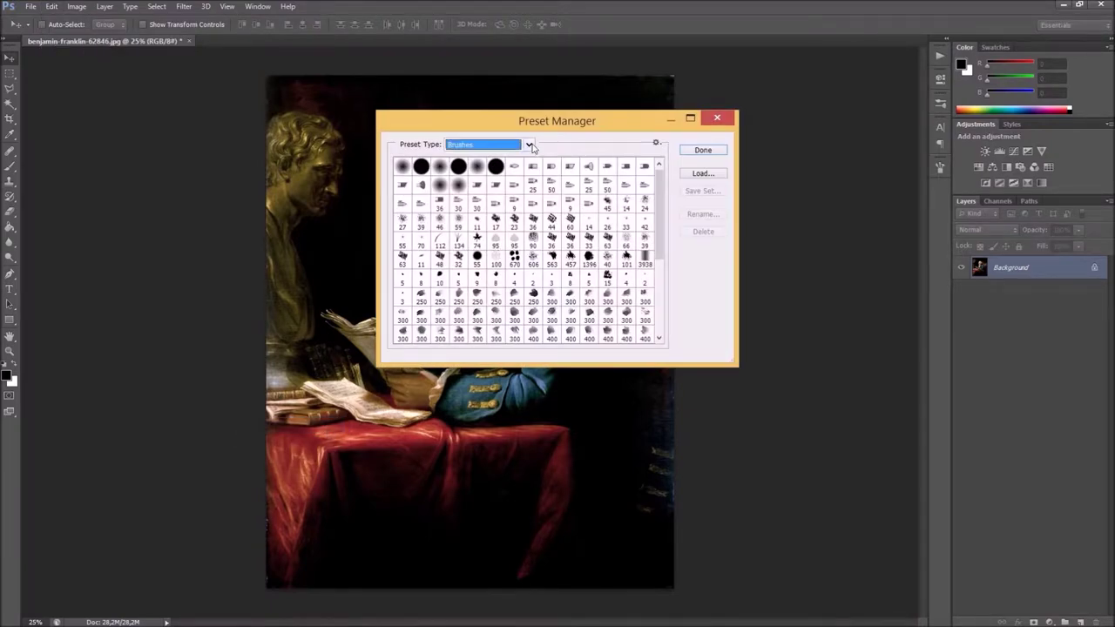
left_click(516, 205)
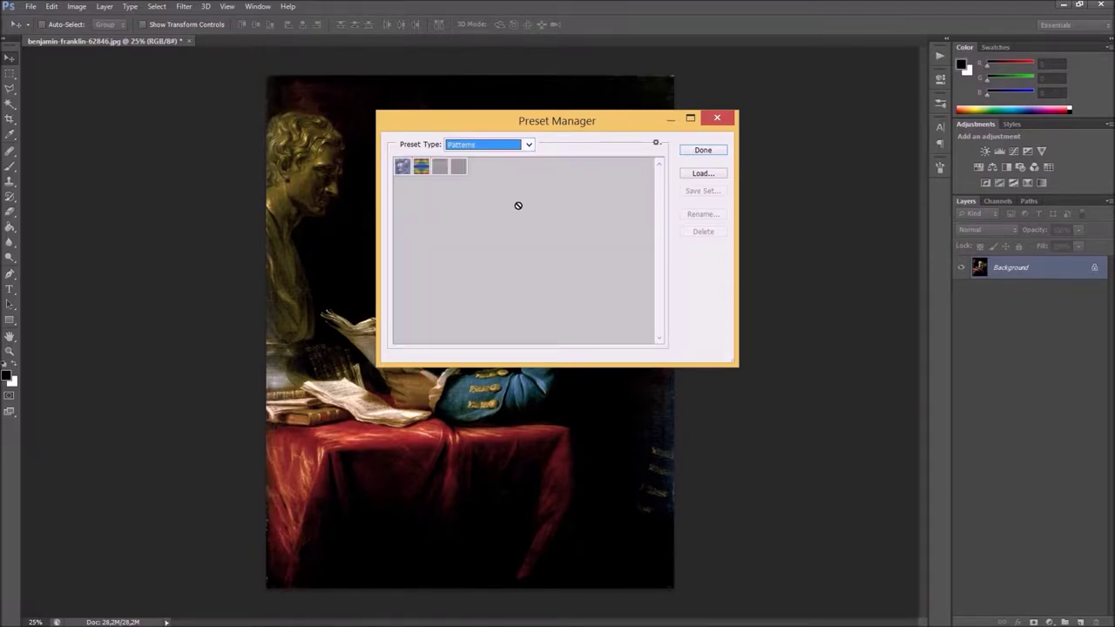
left_click(702, 174)
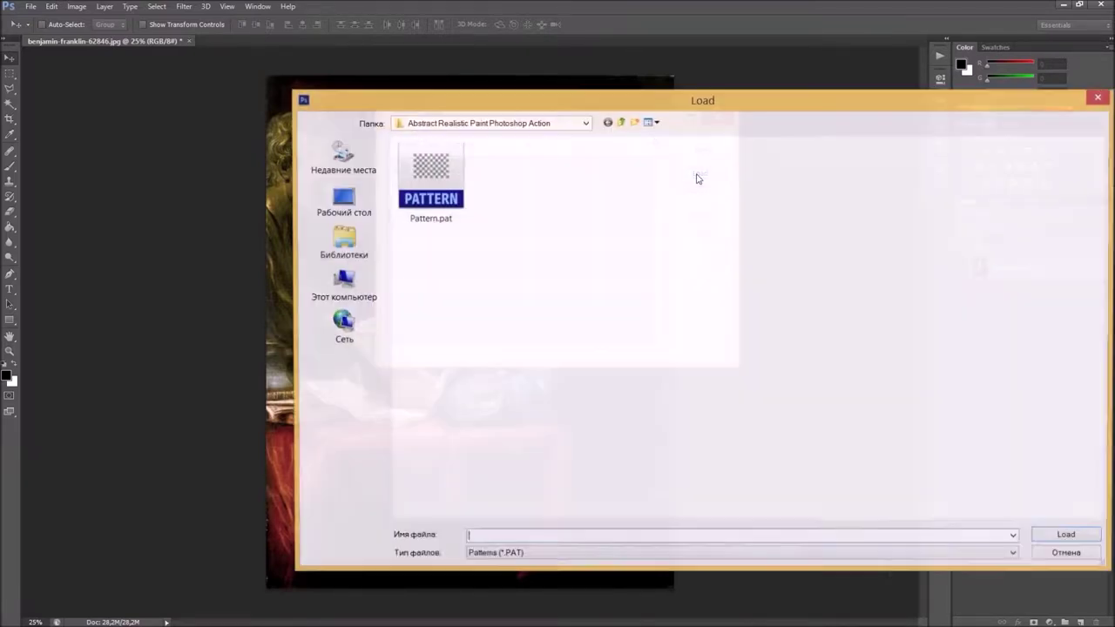
left_click(443, 195)
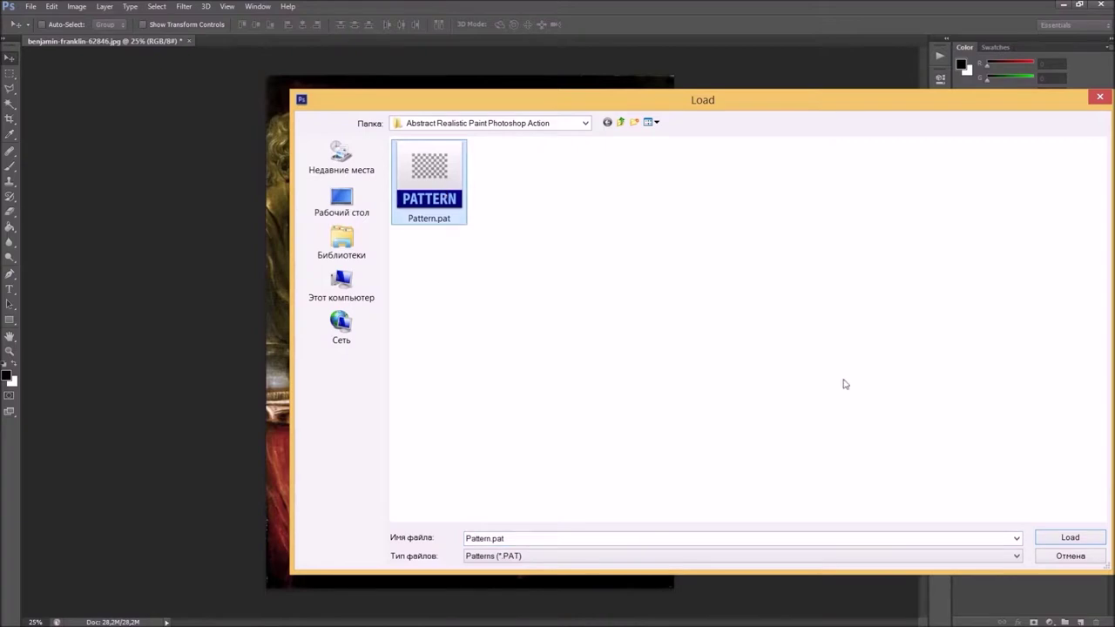
left_click(1044, 535)
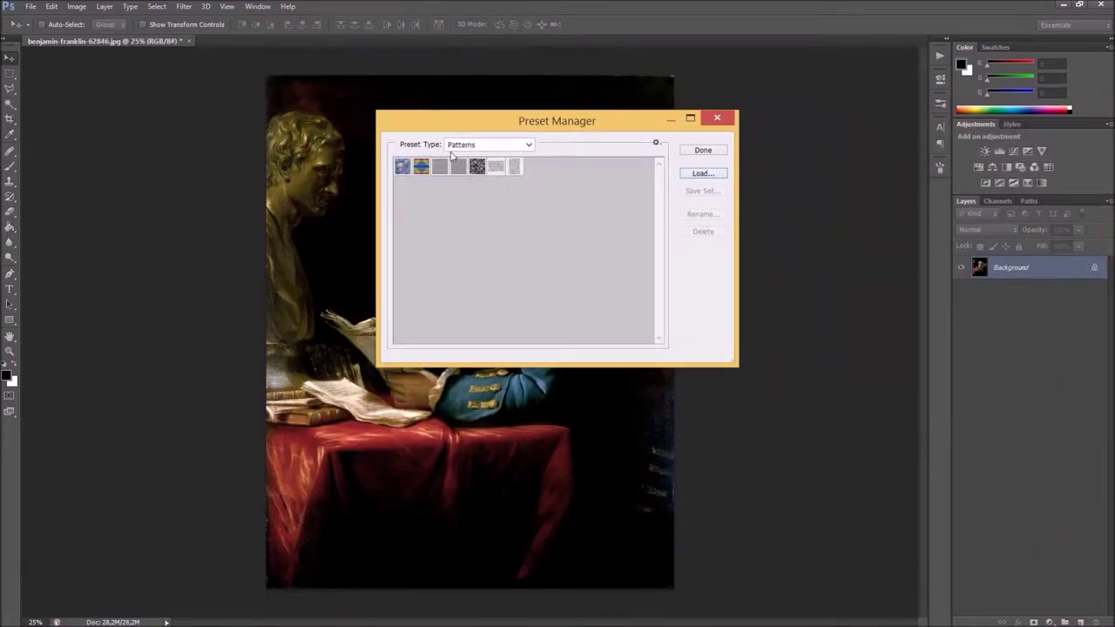
left_click(697, 152)
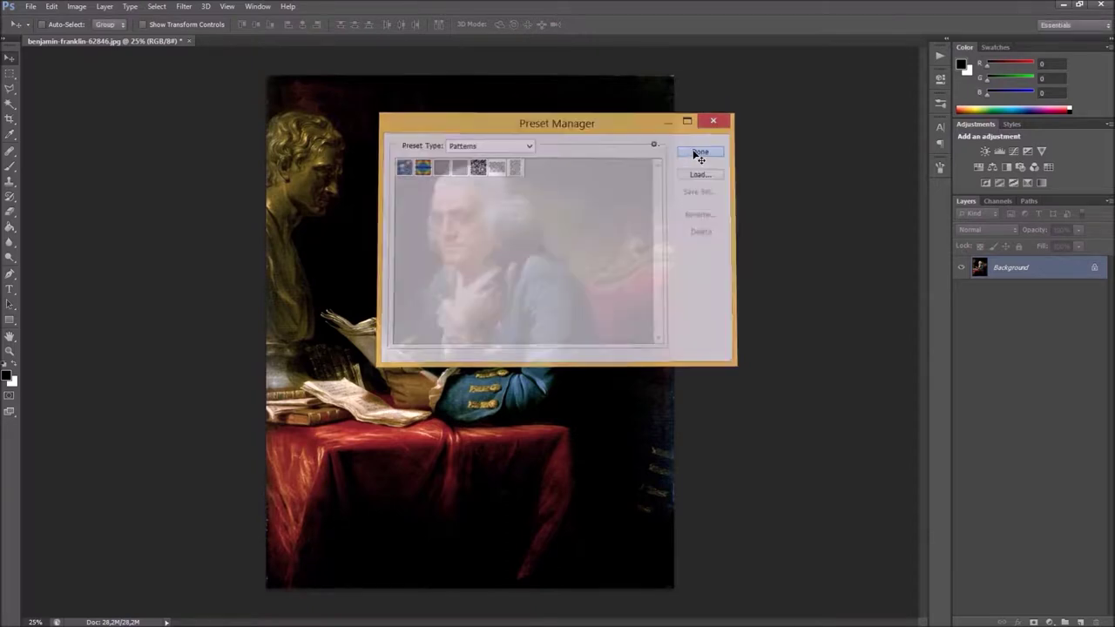
left_click(257, 6)
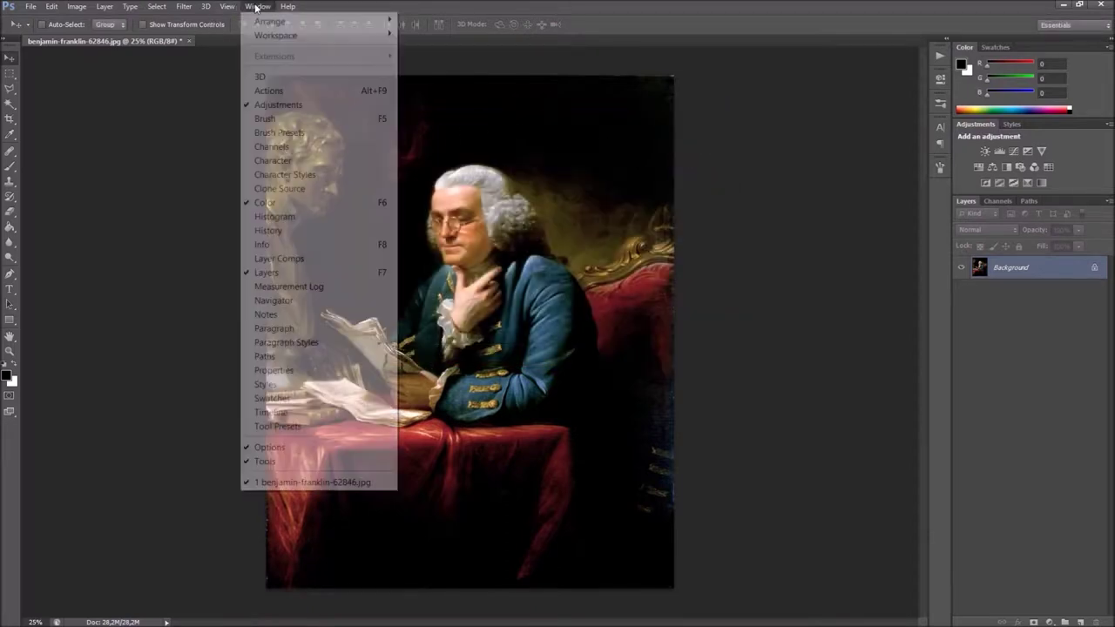
Load the Abstract Realistic Paint Photoshop Action.atn set into the Actions panel and select PLAY.
left_click(304, 92)
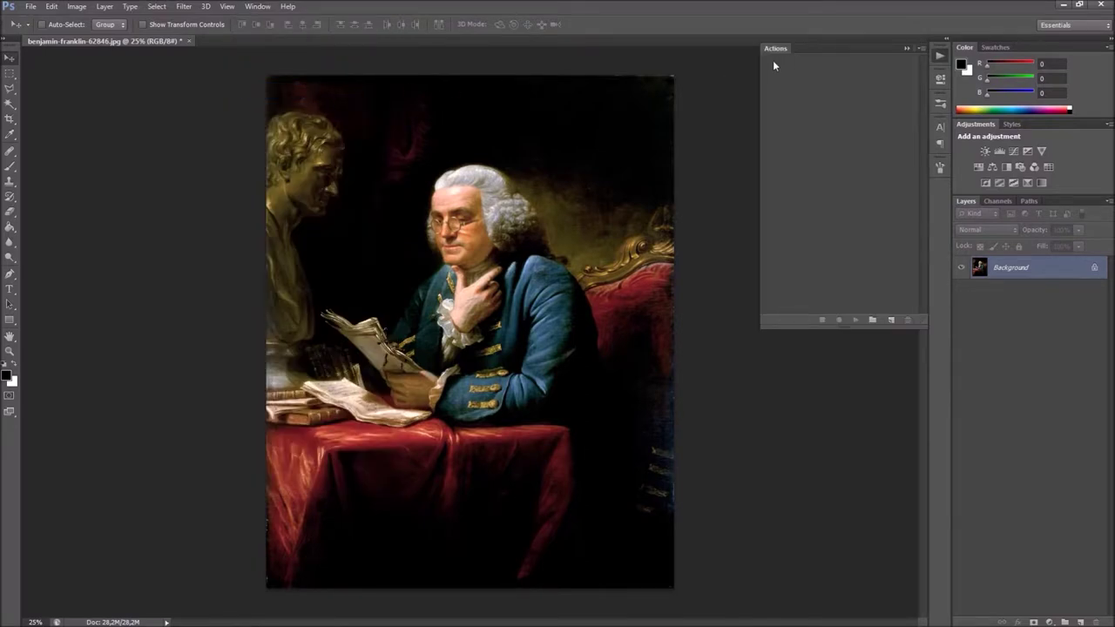
left_click(919, 49)
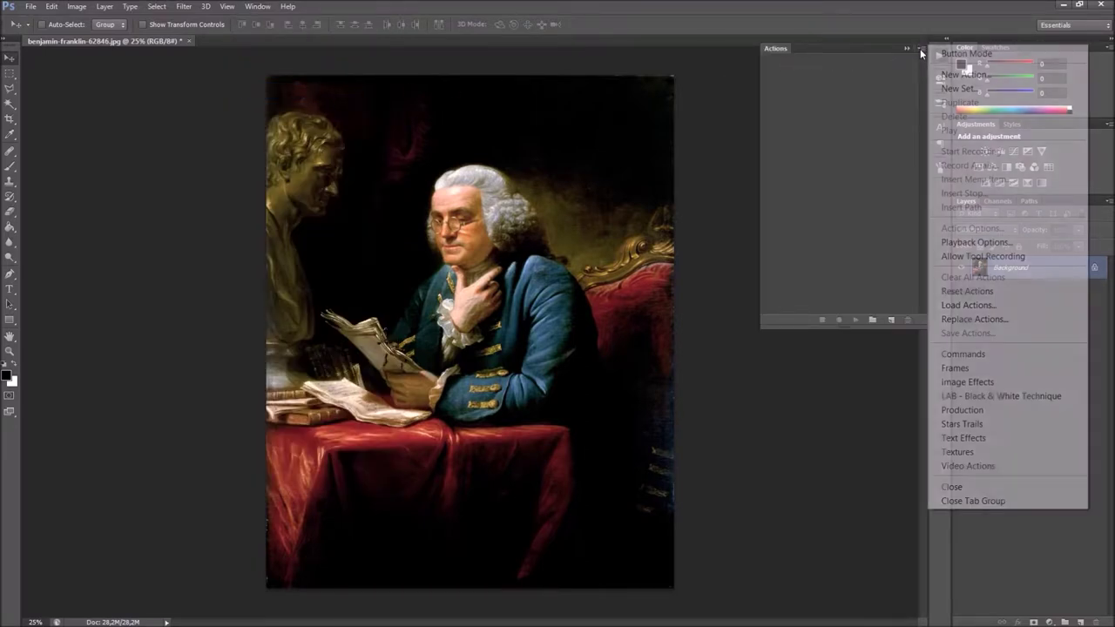
left_click(1010, 307)
left_click(440, 199)
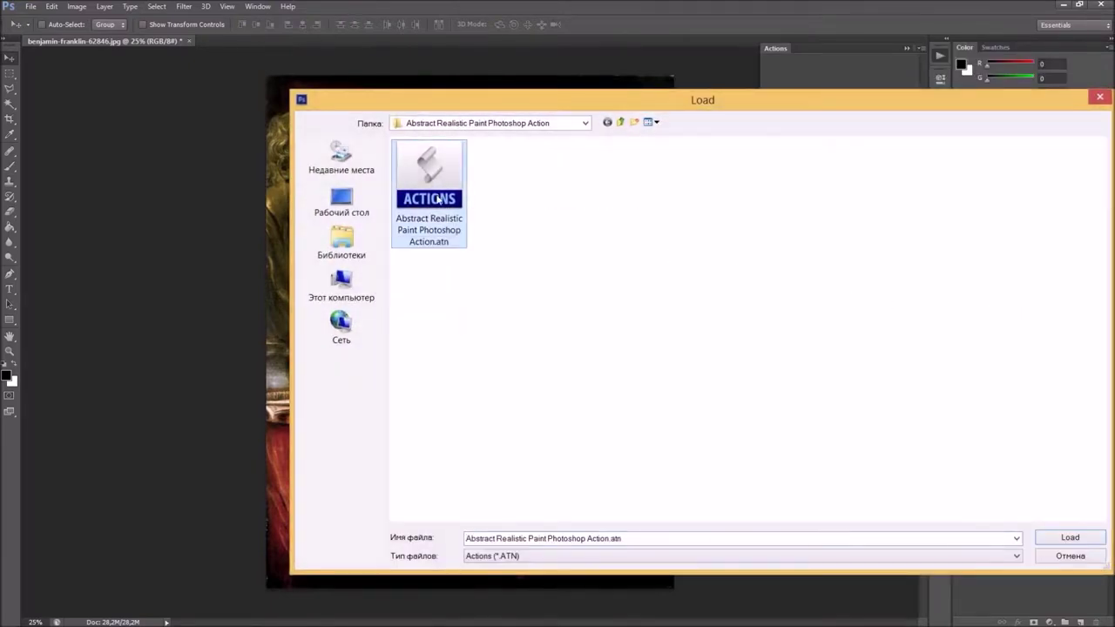
left_click(1057, 536)
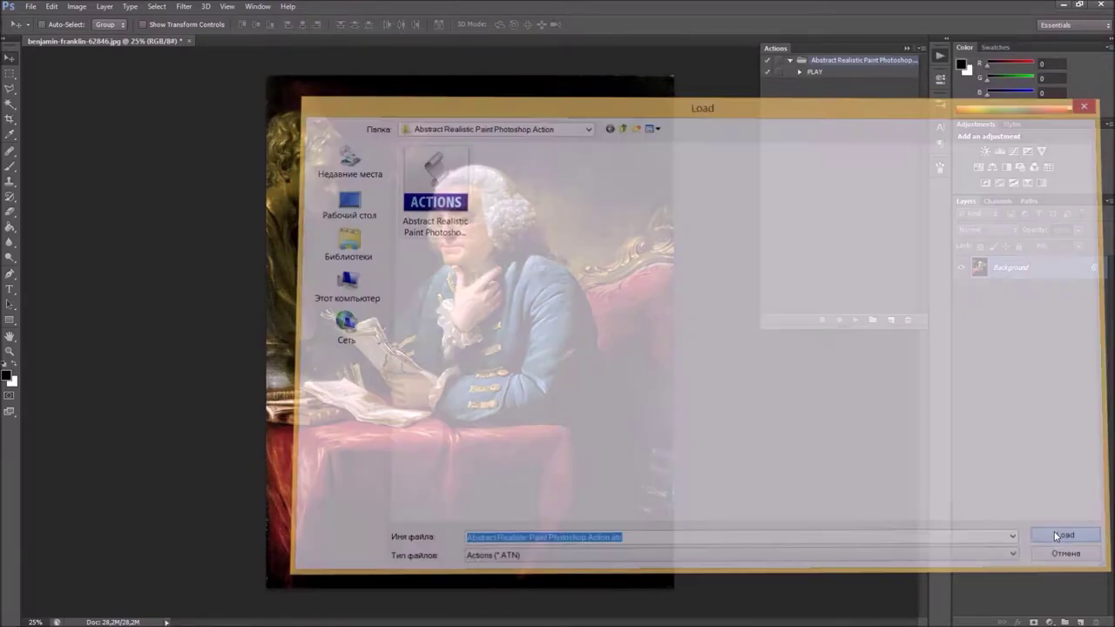
left_click(825, 73)
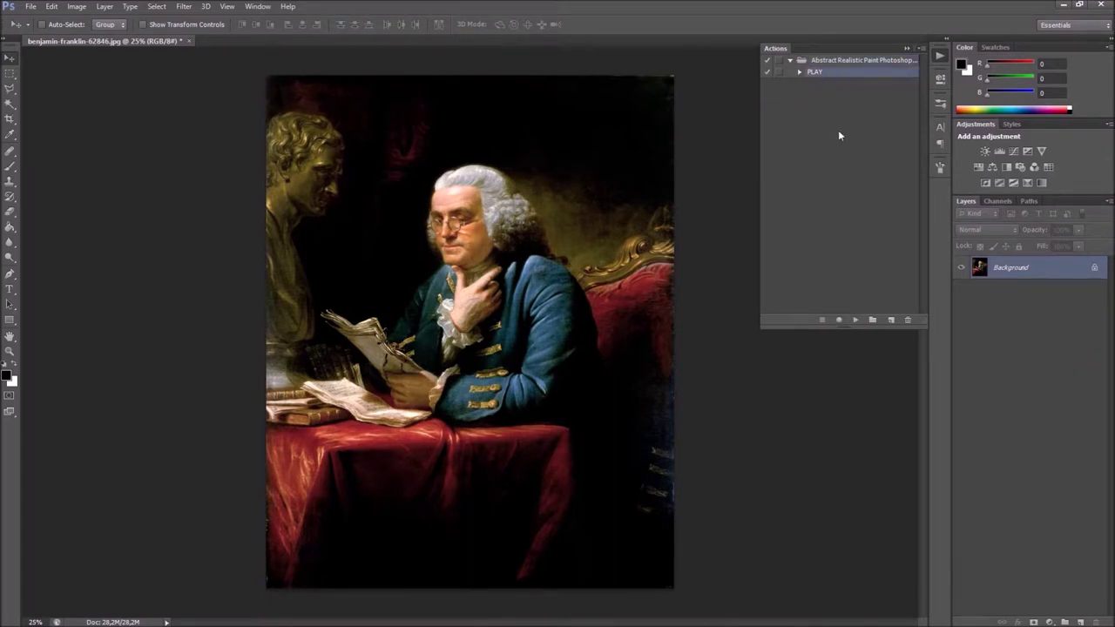
left_click(1108, 201)
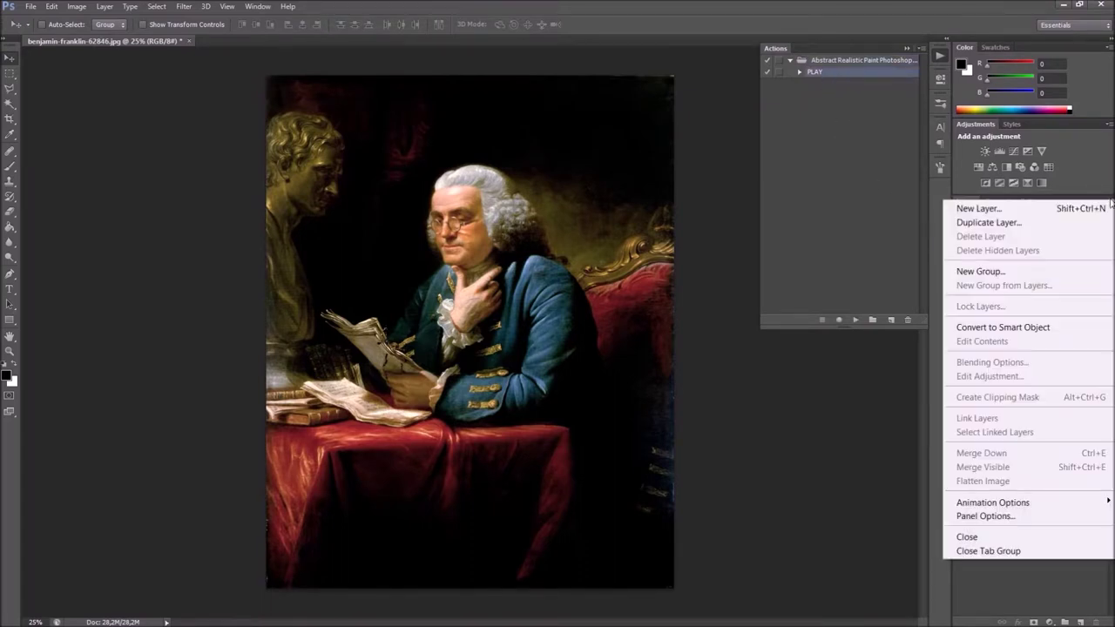
Confirm the Layers panel options and convert the Background into Layer 0.
left_click(1020, 518)
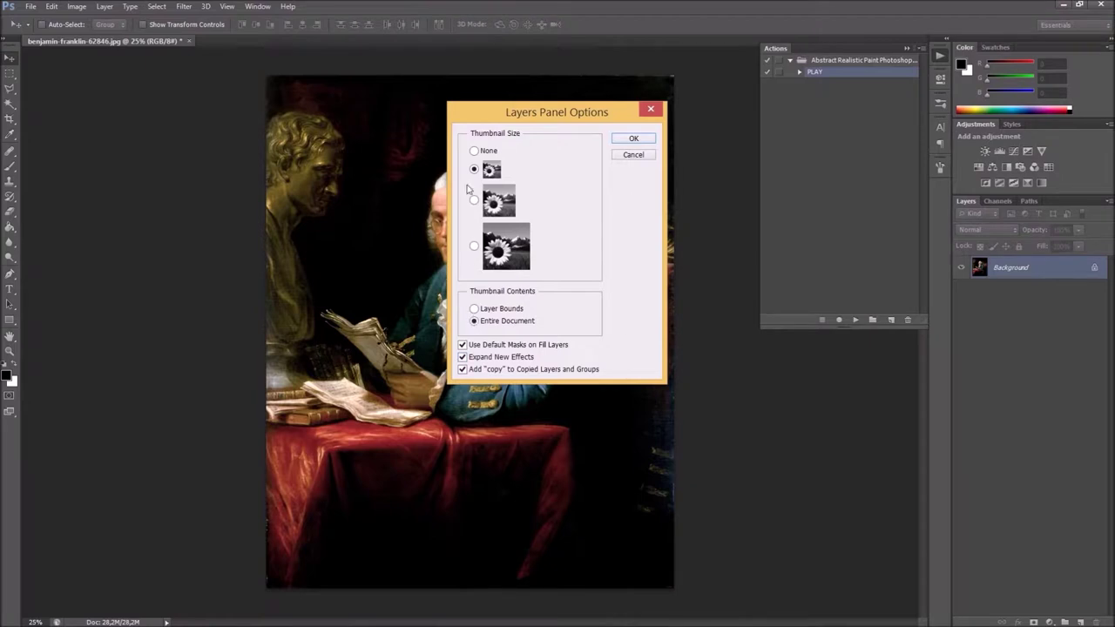
left_click(628, 141)
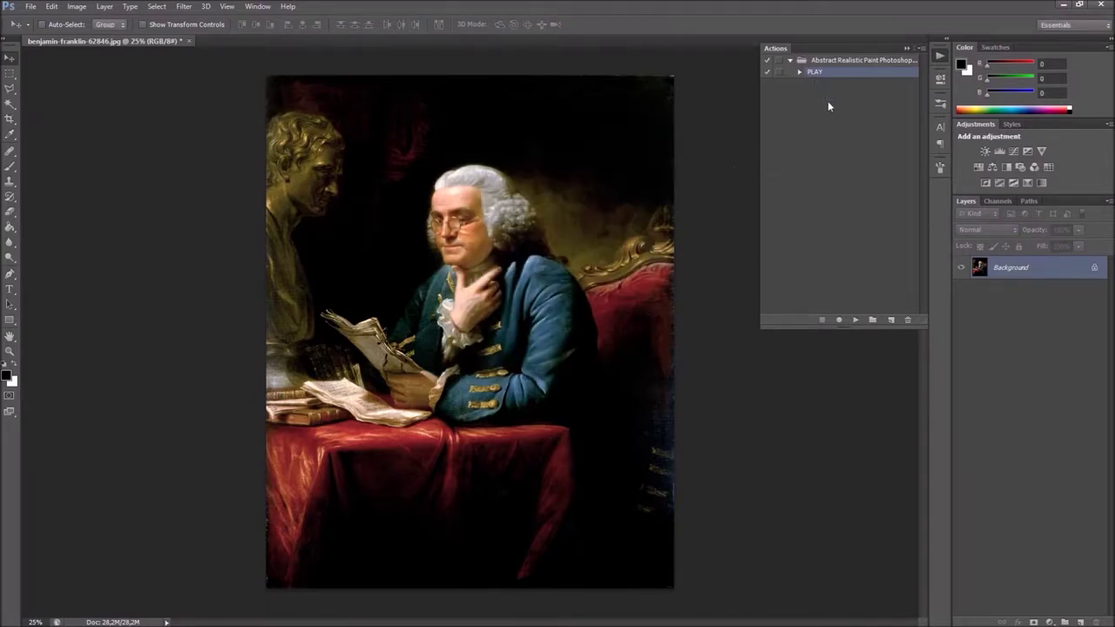
double_click(1077, 273)
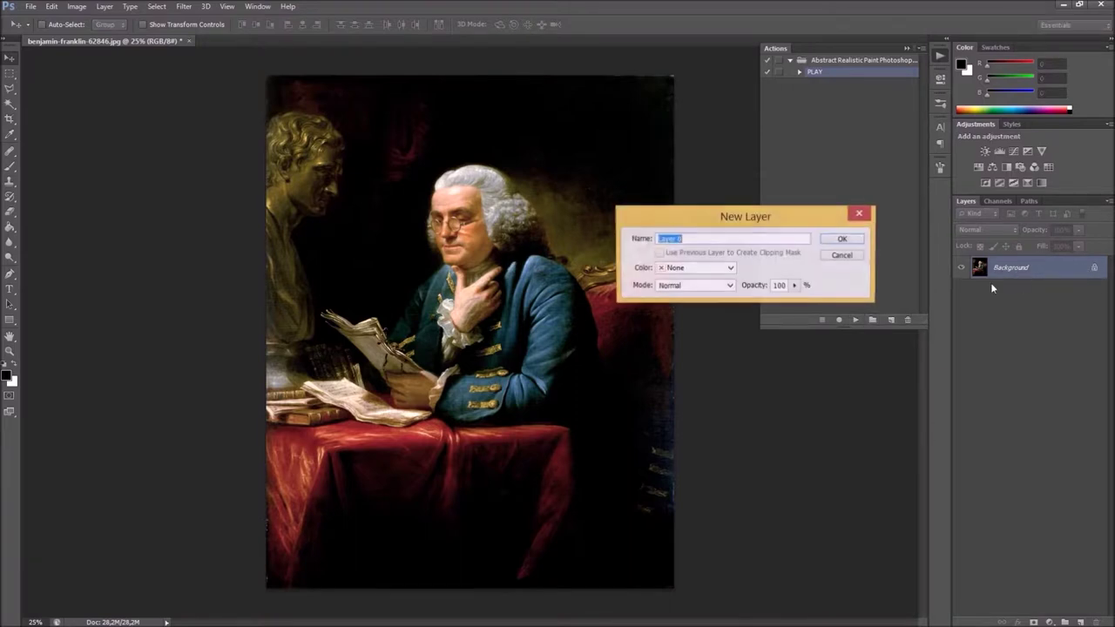
left_click(841, 236)
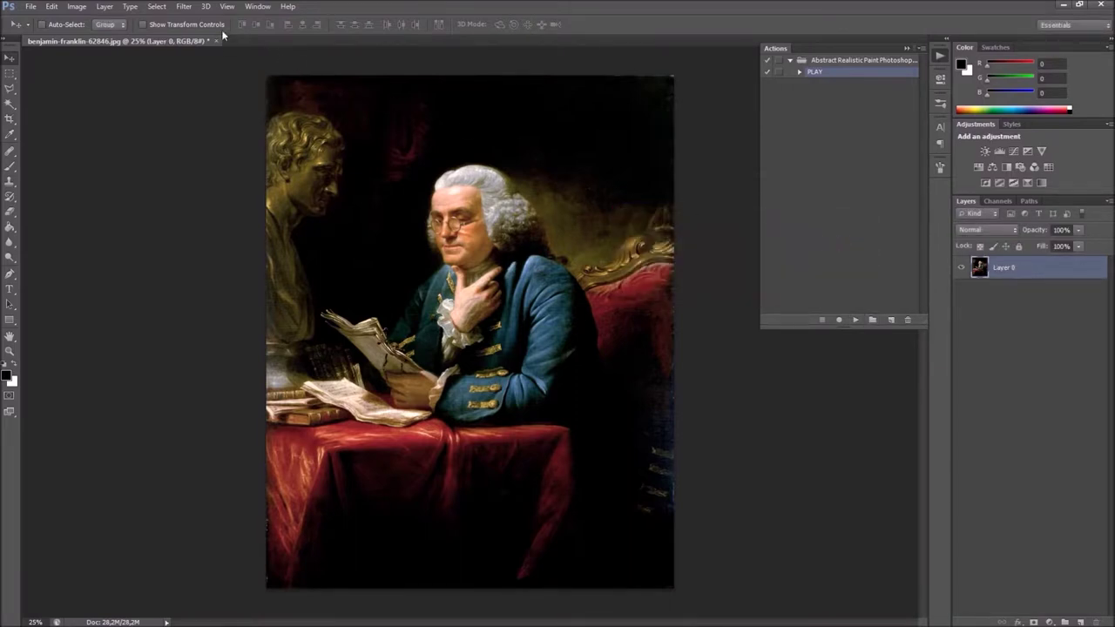
Turn Layer 0 back into the Background and run the PLAY action on the portrait.
left_click(104, 7)
mouse_move(115, 20)
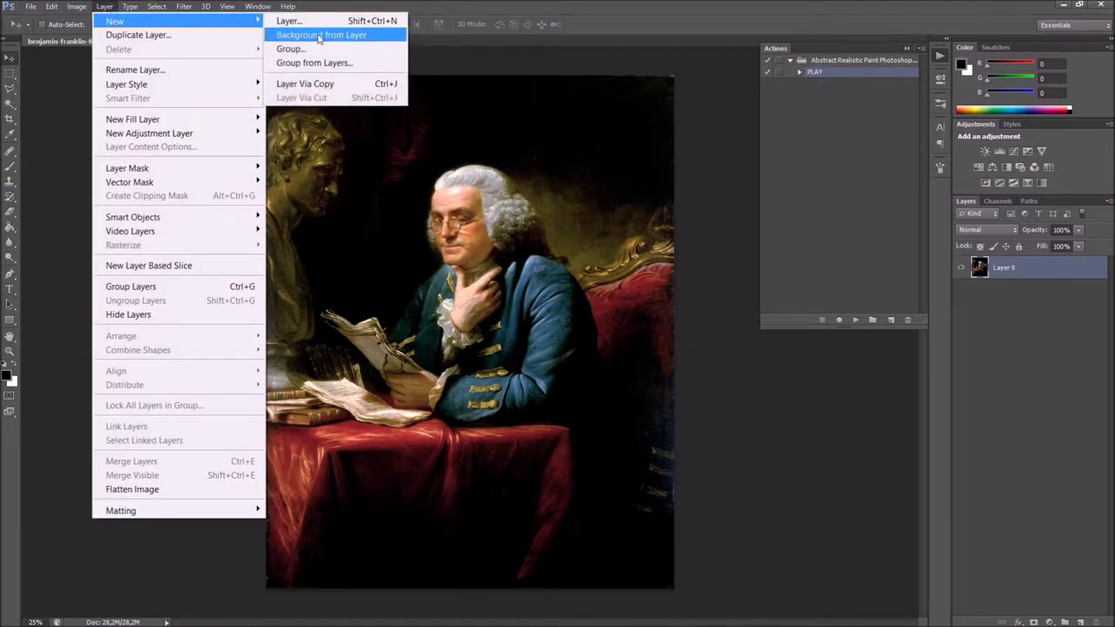
left_click(381, 37)
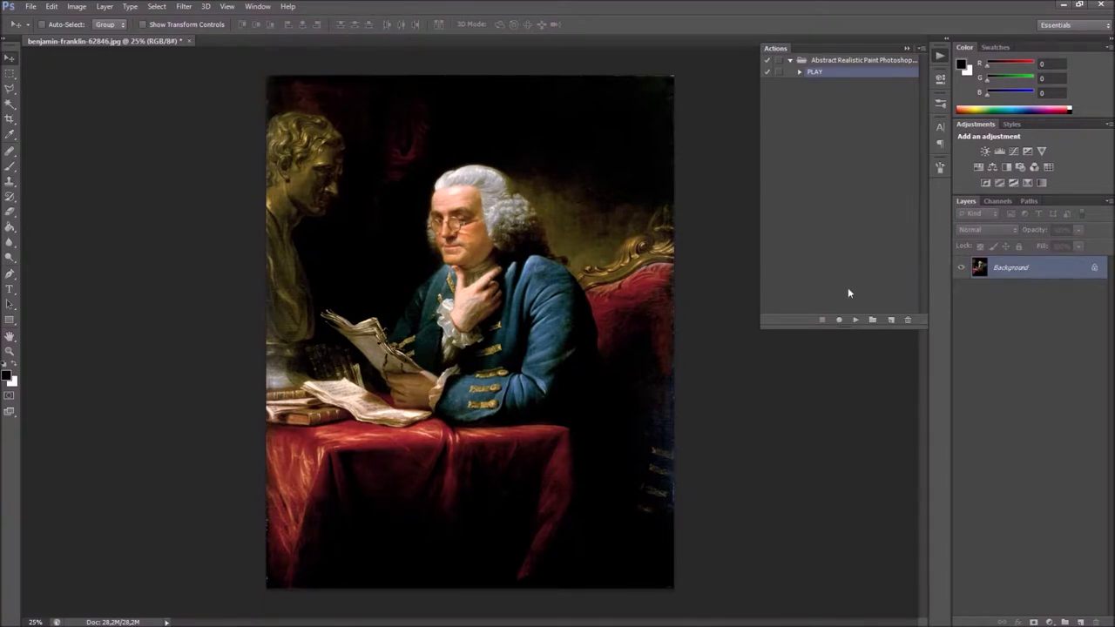
left_click(856, 320)
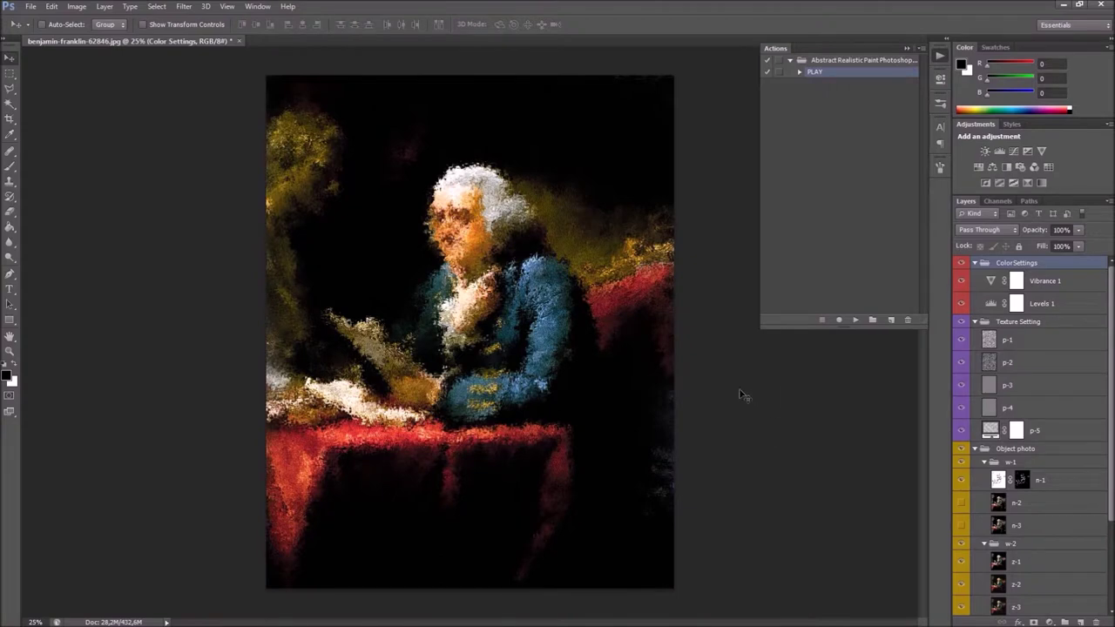
Hide the Actions panel and collapse the ColorSettings, Texture Setting, w-1/w-2 and Object photo groups.
double_click(905, 44)
left_click(975, 263)
left_click(975, 276)
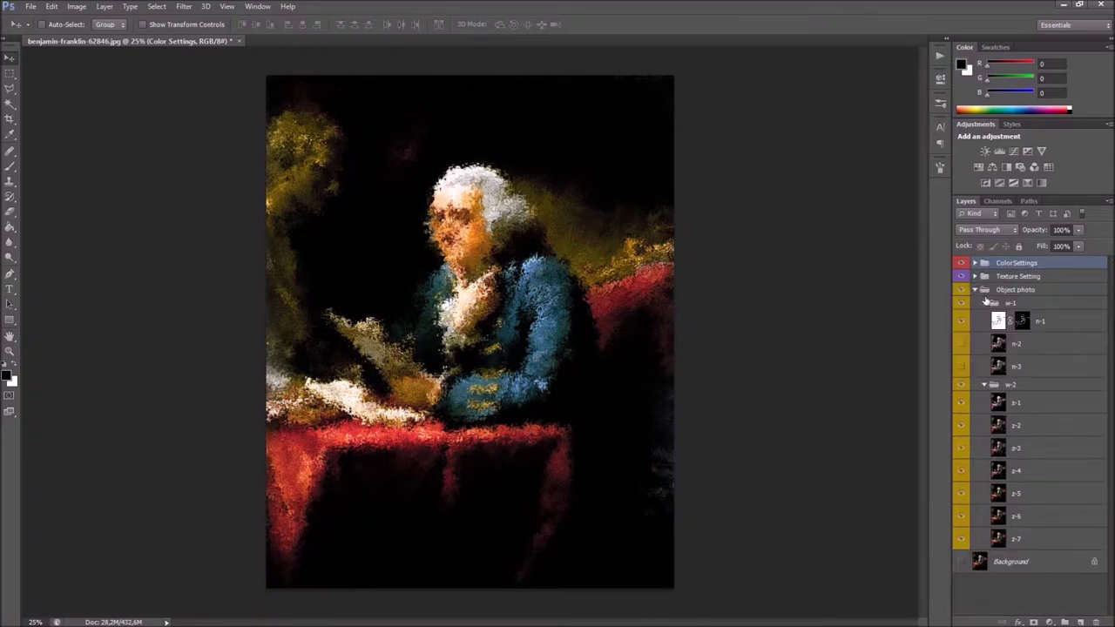
left_click(983, 303)
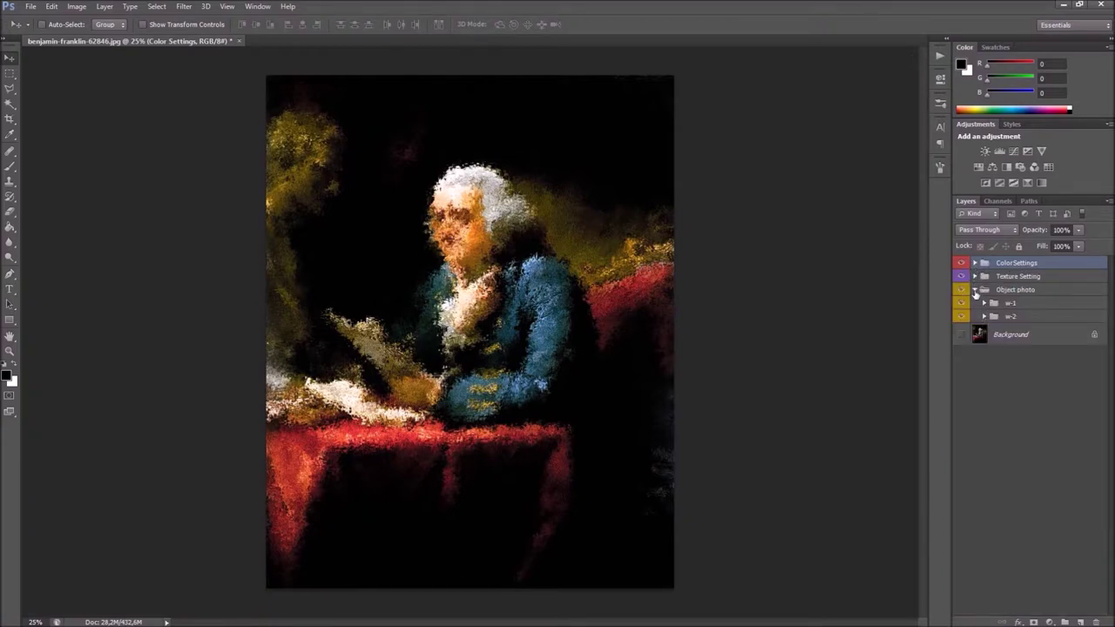
left_click(974, 290)
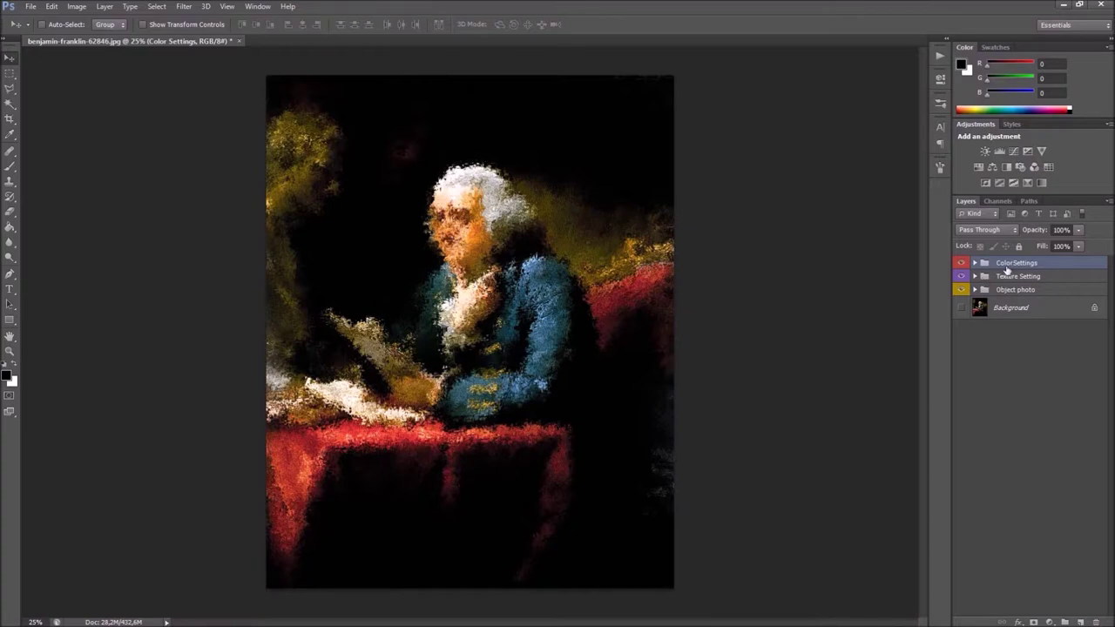
Expand ColorSettings and lower the vibrance of the Vibrance 1 adjustment.
left_click(975, 263)
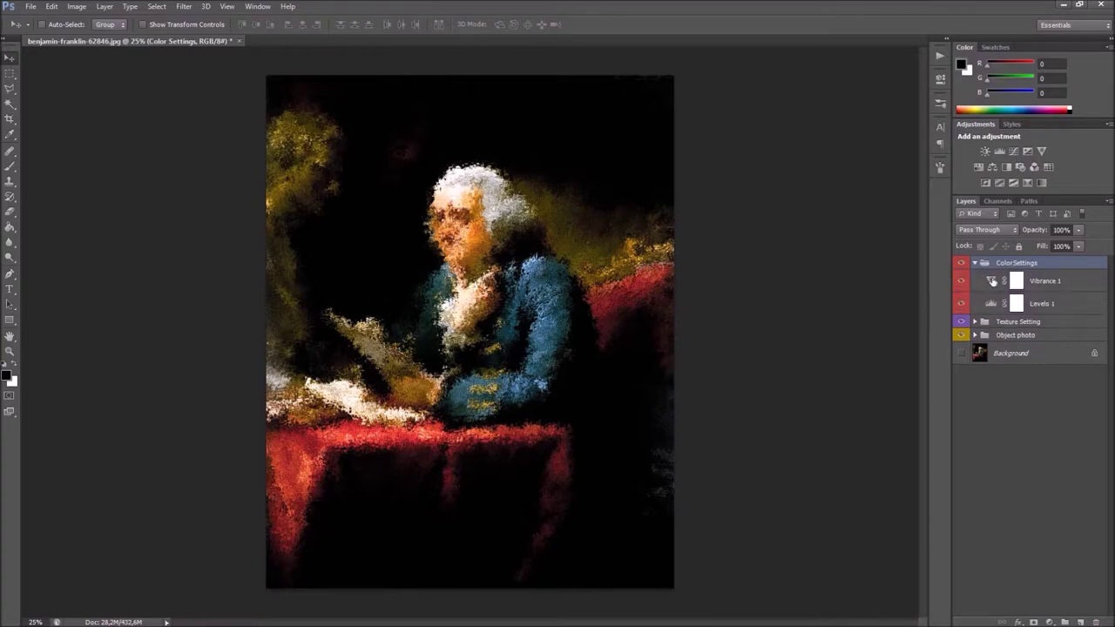
double_click(991, 281)
left_click_drag(817, 116, 794, 117)
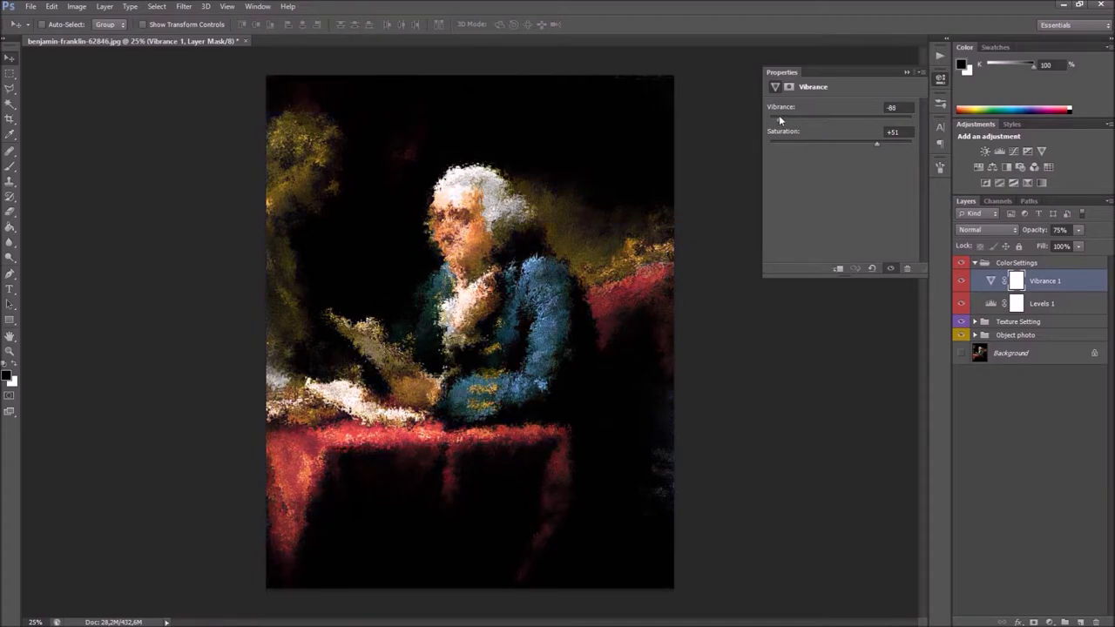
Set Vibrance 1 to -50 vibrance and +31 saturation.
left_click_drag(768, 117, 806, 115)
left_click_drag(876, 145, 862, 145)
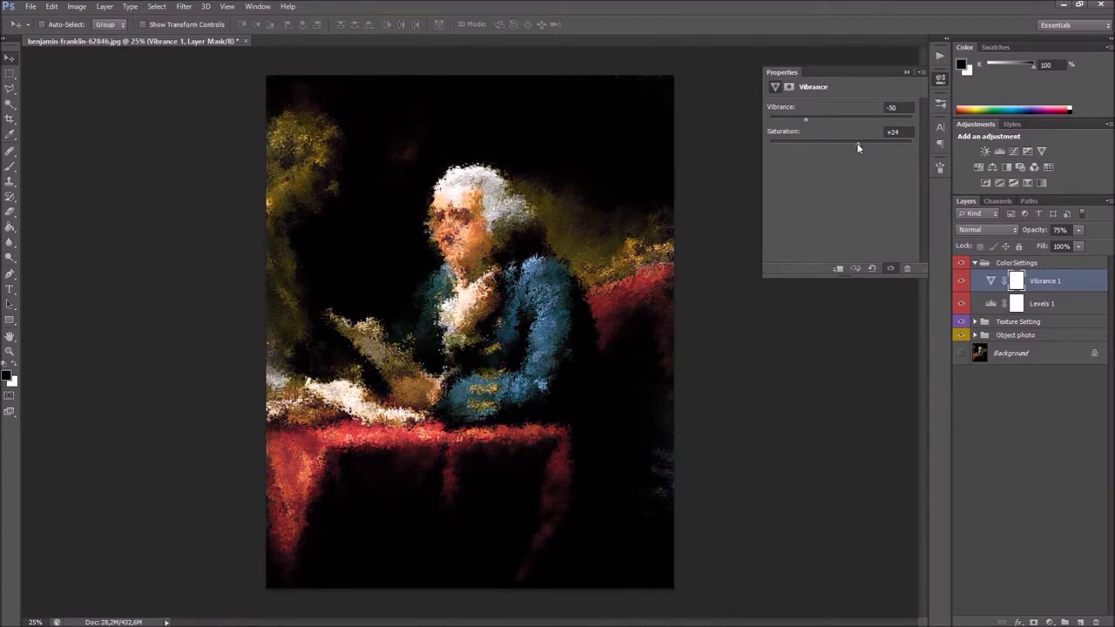
left_click(993, 305)
Set the Levels 1 input range to 1 and 220, then collapse ColorSettings.
left_click_drag(889, 196, 896, 197)
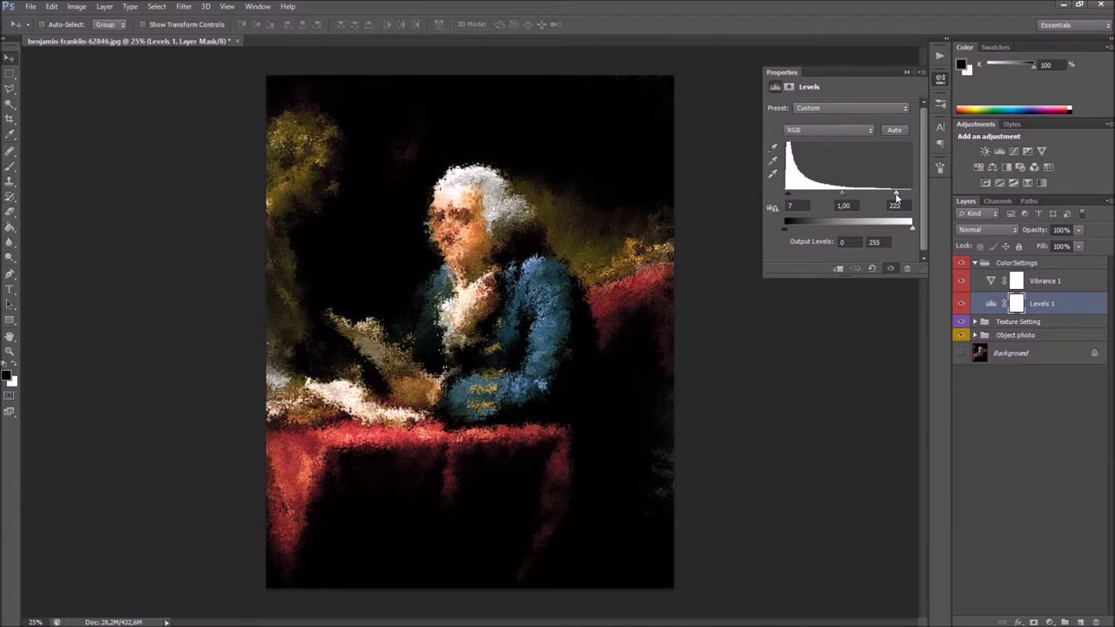
left_click_drag(790, 199, 786, 200)
left_click_drag(892, 197, 895, 197)
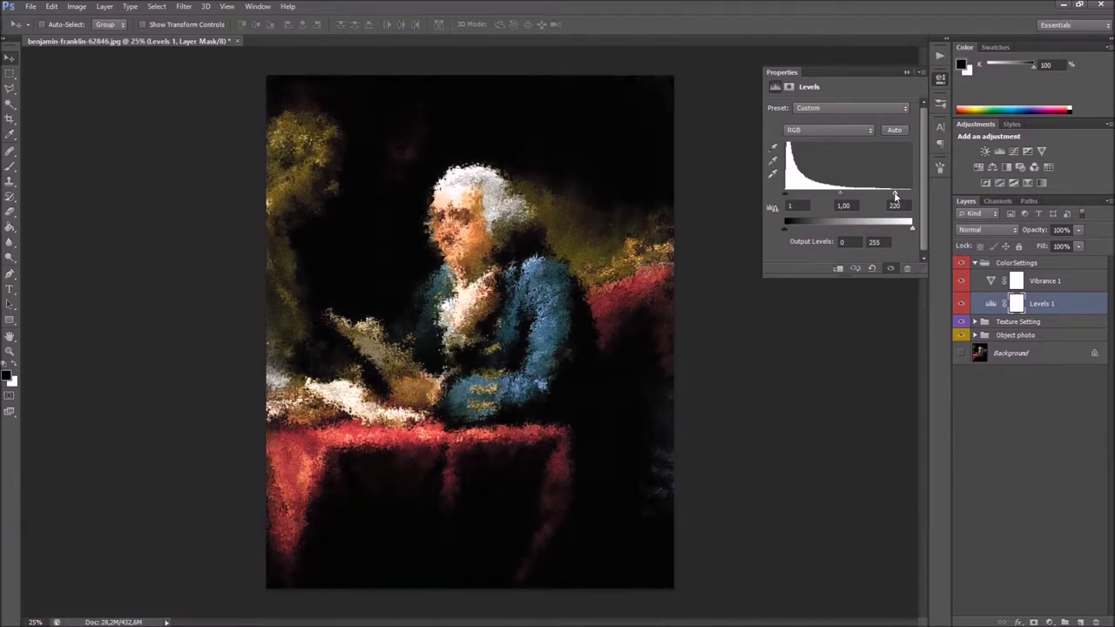
left_click(1002, 263)
left_click(973, 263)
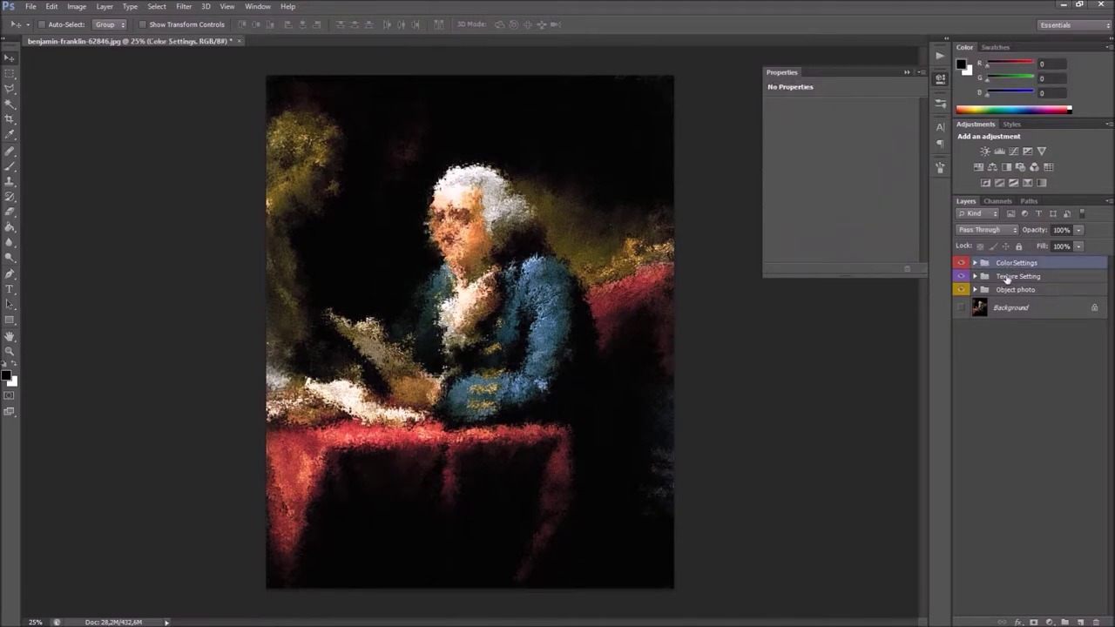
Expand Texture Setting and fine-tune texture layer p-1's opacity.
left_click(980, 276)
left_click(975, 276)
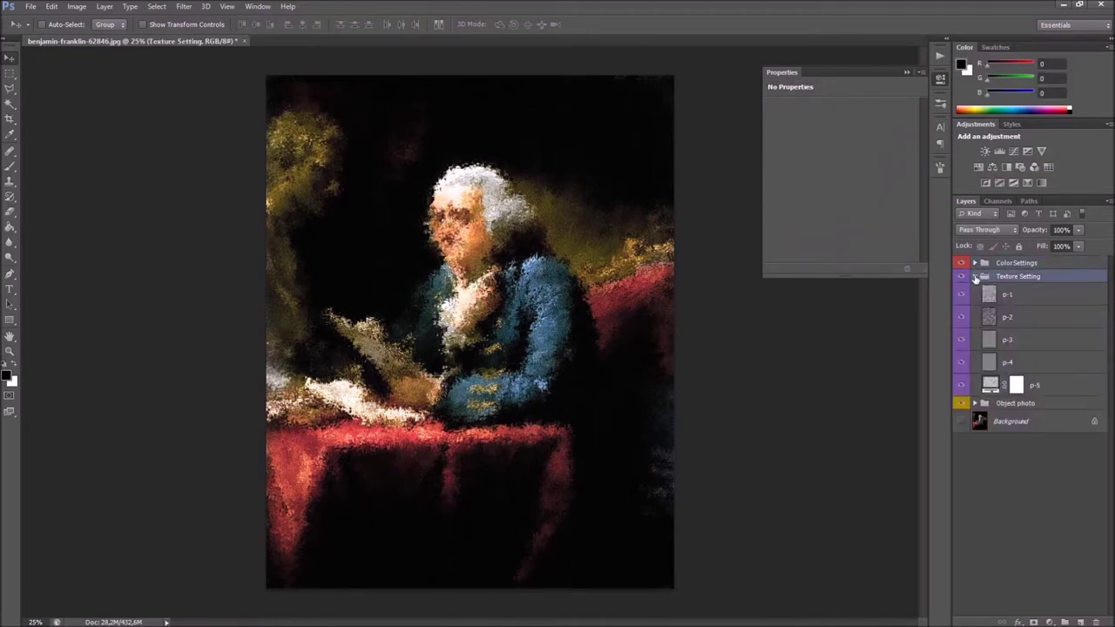
left_click(1023, 298)
left_click(1078, 231)
left_click_drag(1078, 247, 1092, 246)
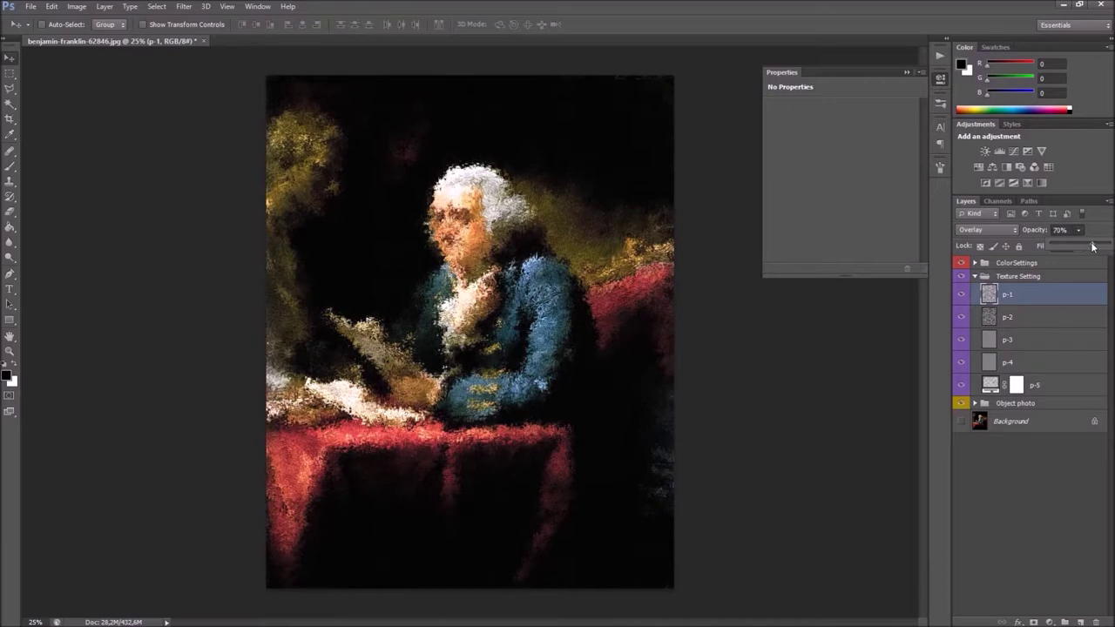
left_click_drag(1092, 246, 1080, 253)
Set p-2 to 29% and p-3 to 71% opacity, then collapse Texture Setting.
left_click(1034, 318)
left_click(1078, 230)
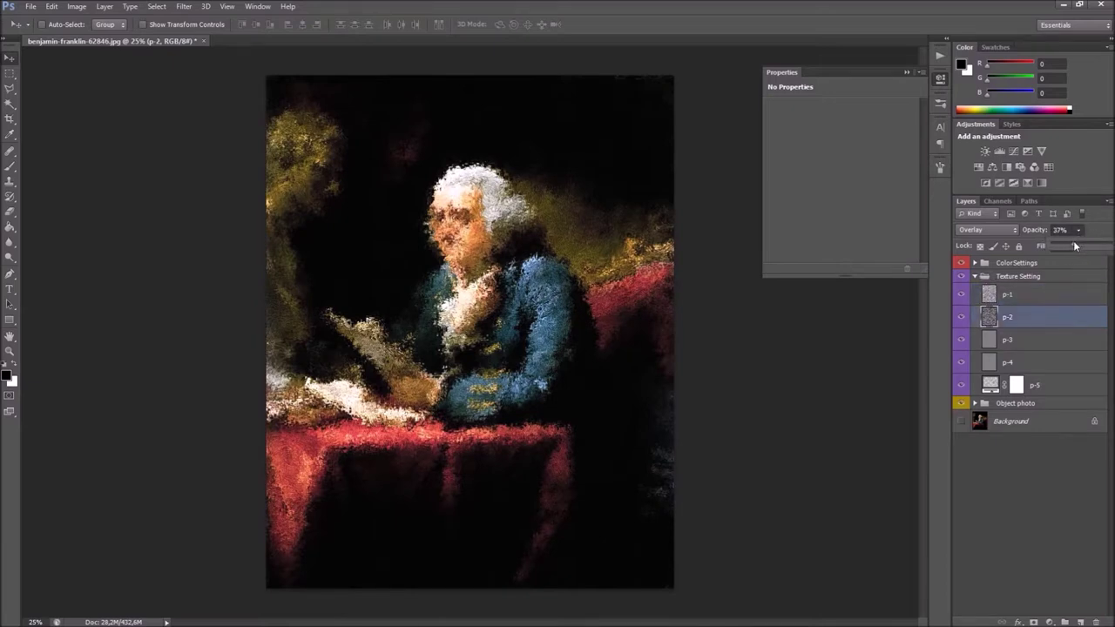
left_click_drag(1060, 245, 1068, 246)
left_click(1020, 339)
left_click(1078, 230)
left_click_drag(1080, 247, 1091, 244)
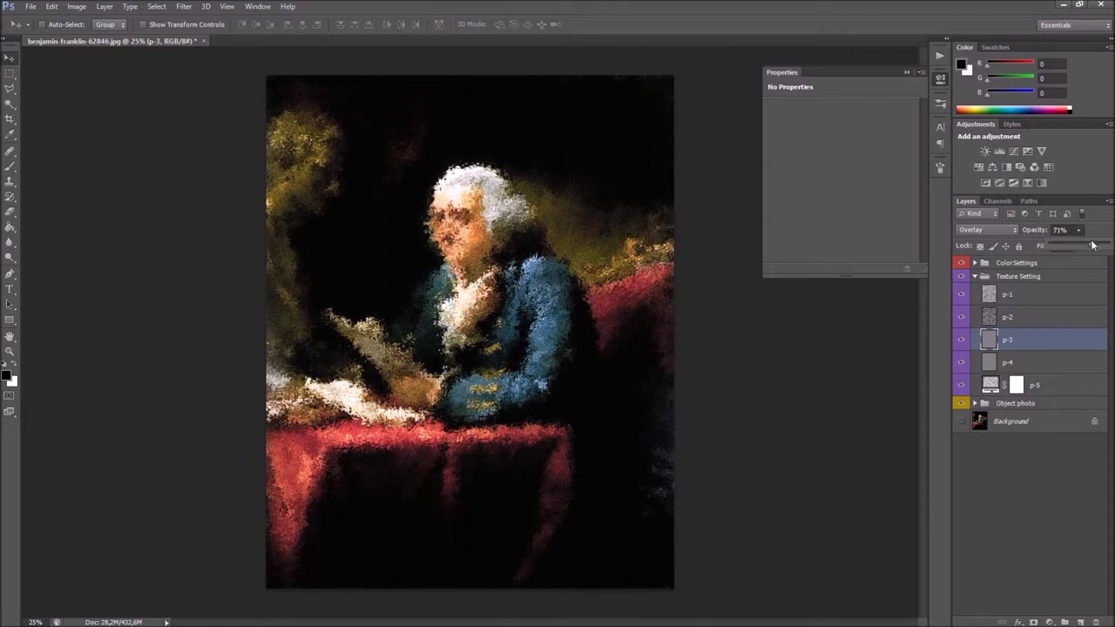
left_click(1015, 277)
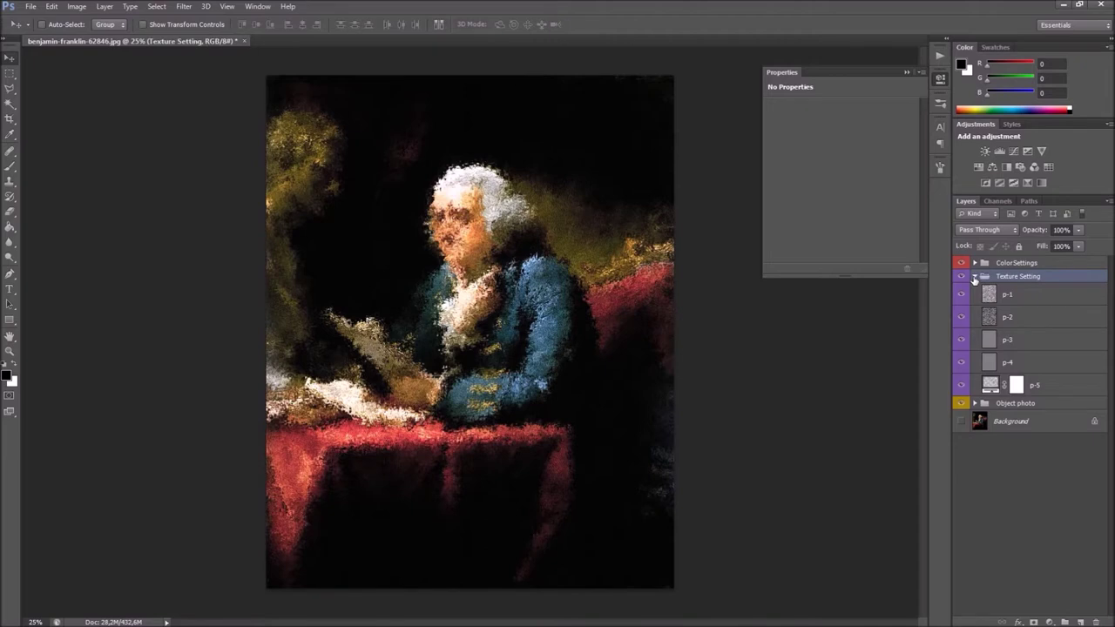
left_click(974, 277)
left_click(1000, 290)
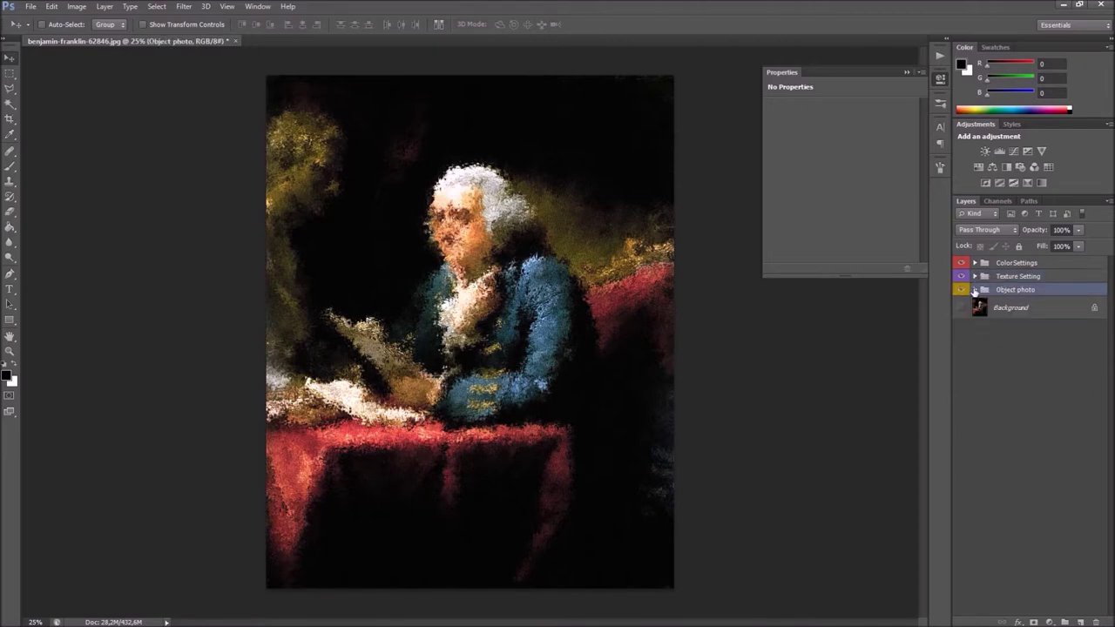
Expand Object photo and w-1, and raise layer n-1's opacity.
left_click(973, 289)
left_click(1017, 304)
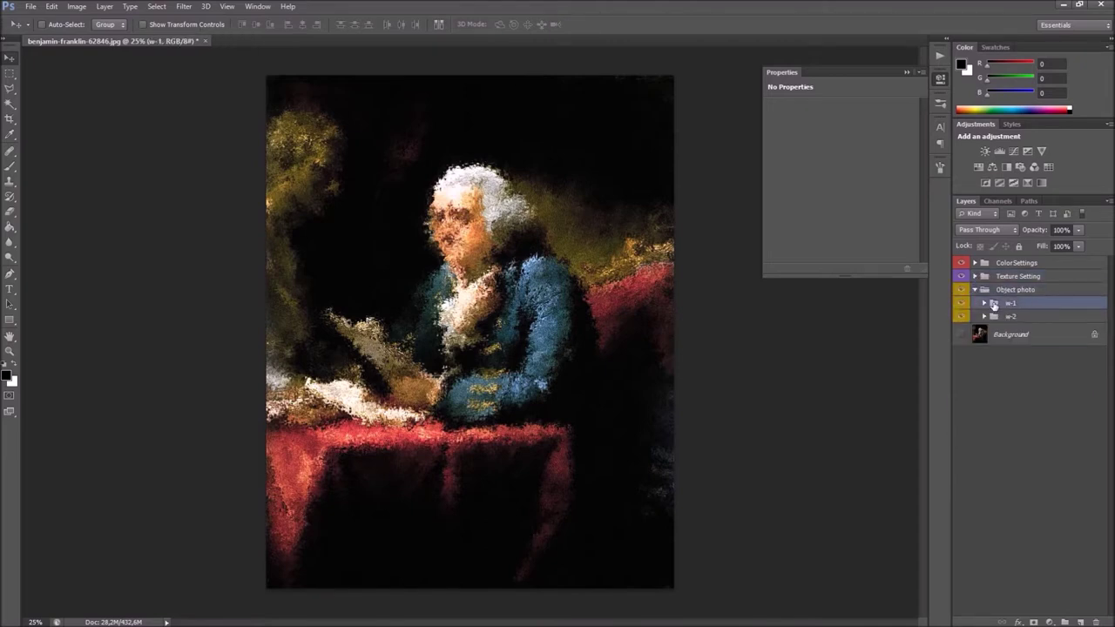
left_click(985, 303)
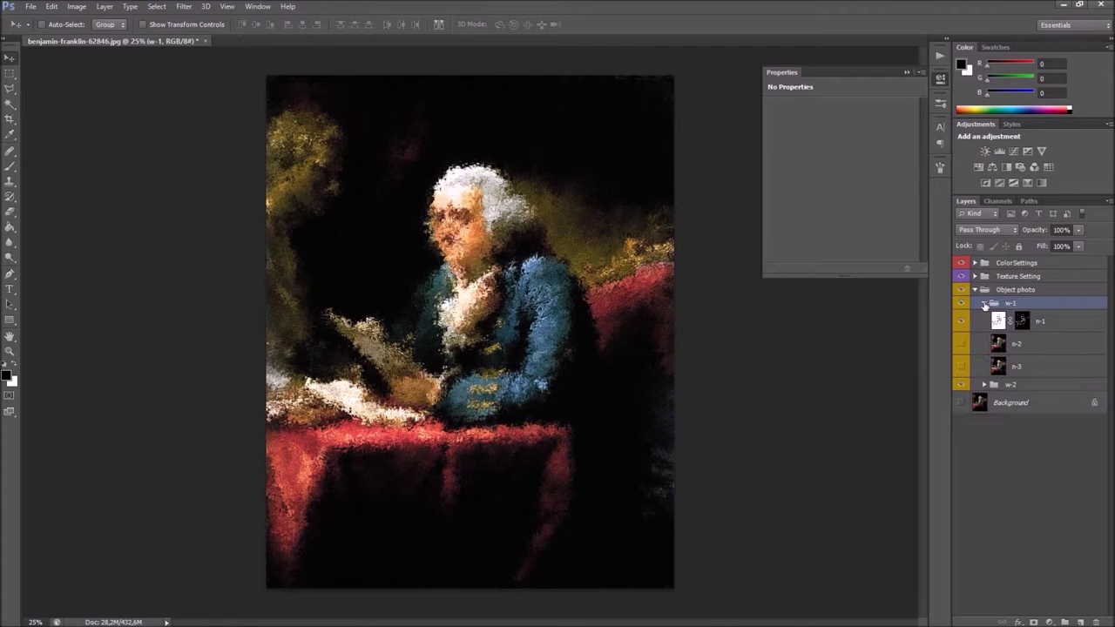
left_click(1066, 322)
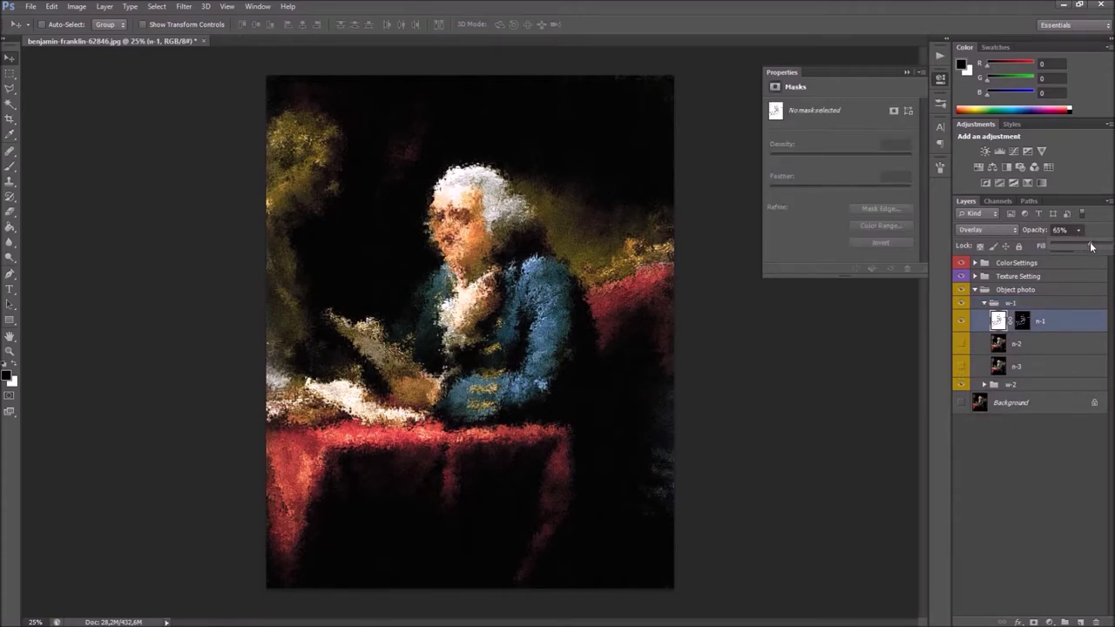
mouse_move(1071, 242)
left_mouse_down()
mouse_move(1092, 247)
mouse_move(1082, 248)
left_mouse_up()
Make layers n-2 and n-3 visible with n-3 at 27% opacity, then collapse w-1.
left_click(1035, 348)
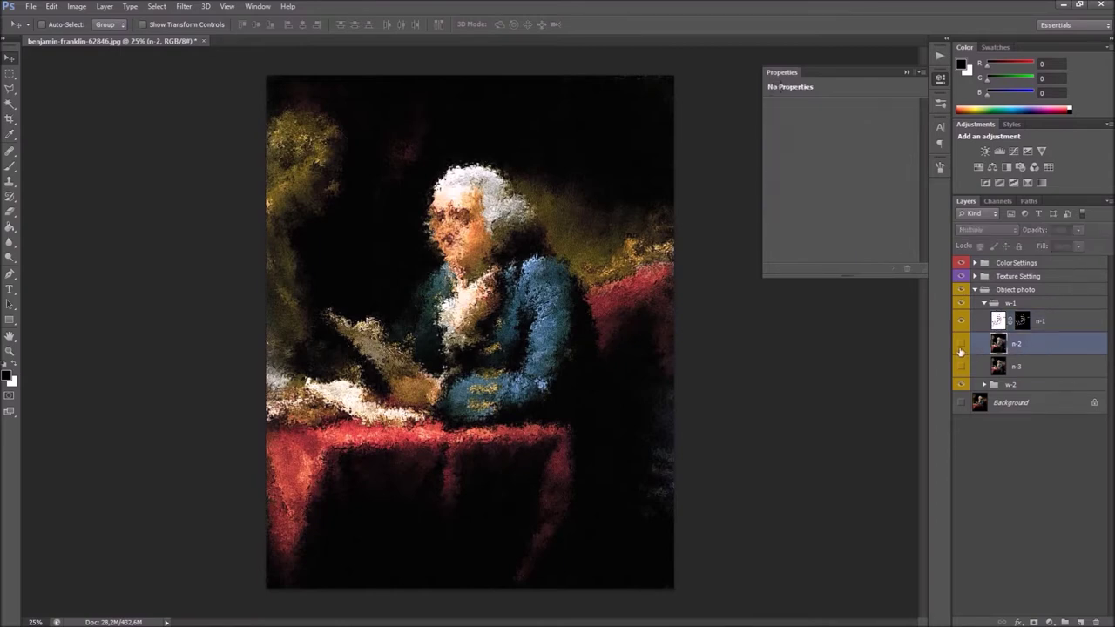
left_click(960, 344)
left_click(1079, 231)
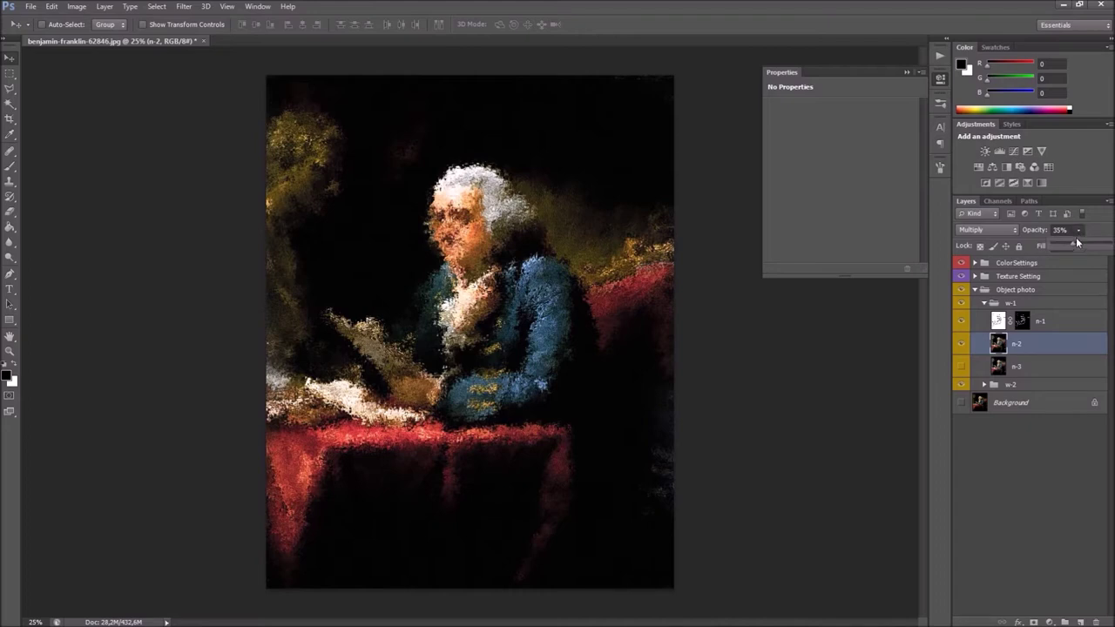
left_click(1019, 365)
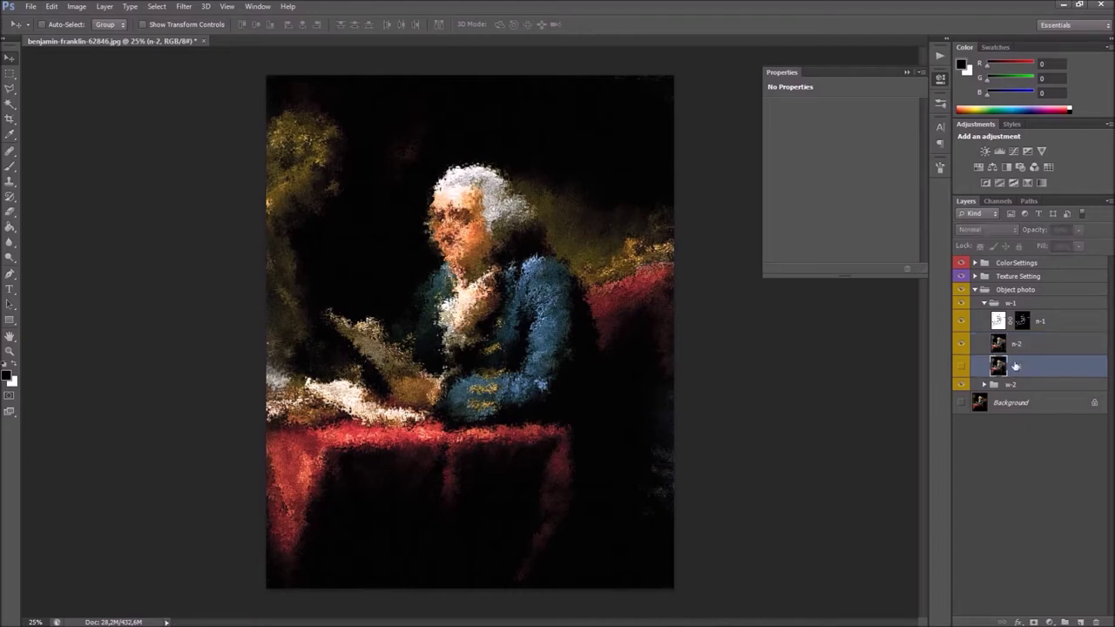
left_click(960, 366)
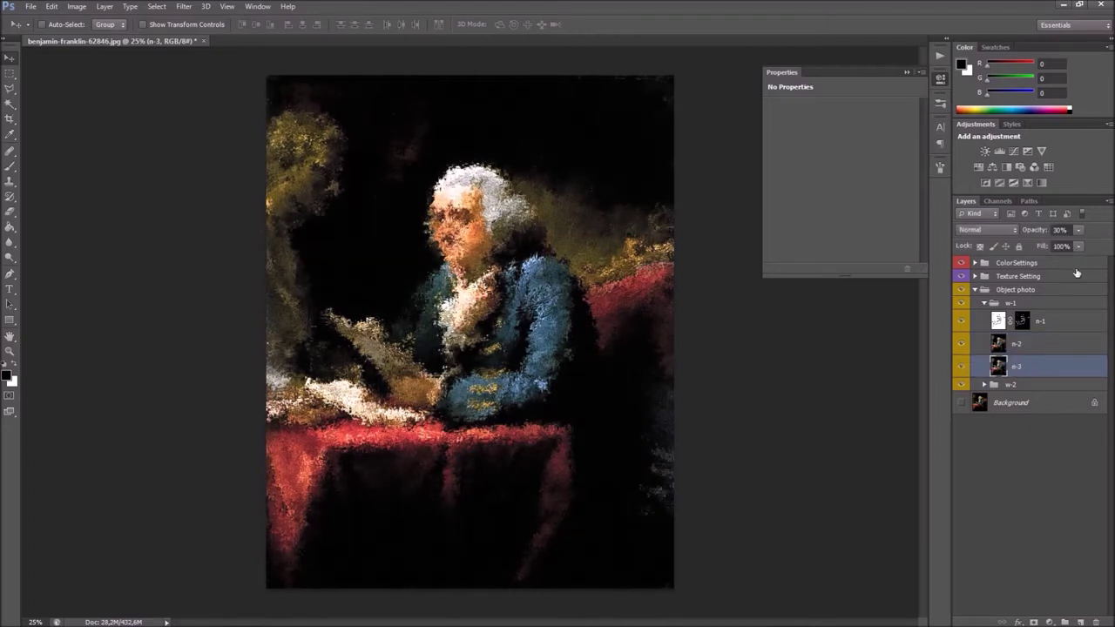
left_click(1079, 232)
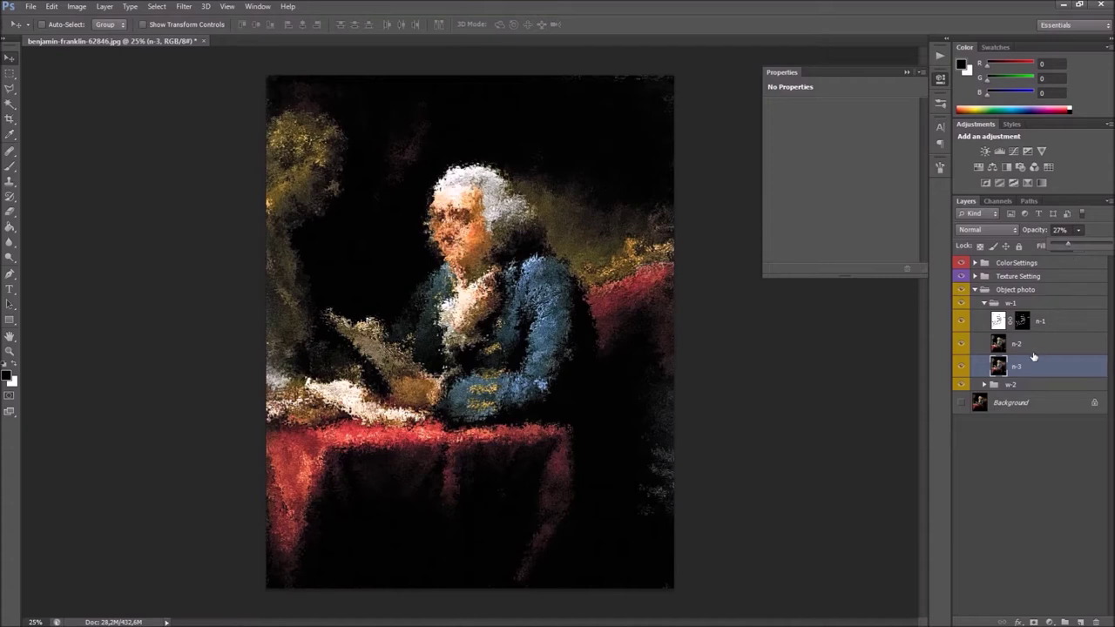
left_click(1024, 304)
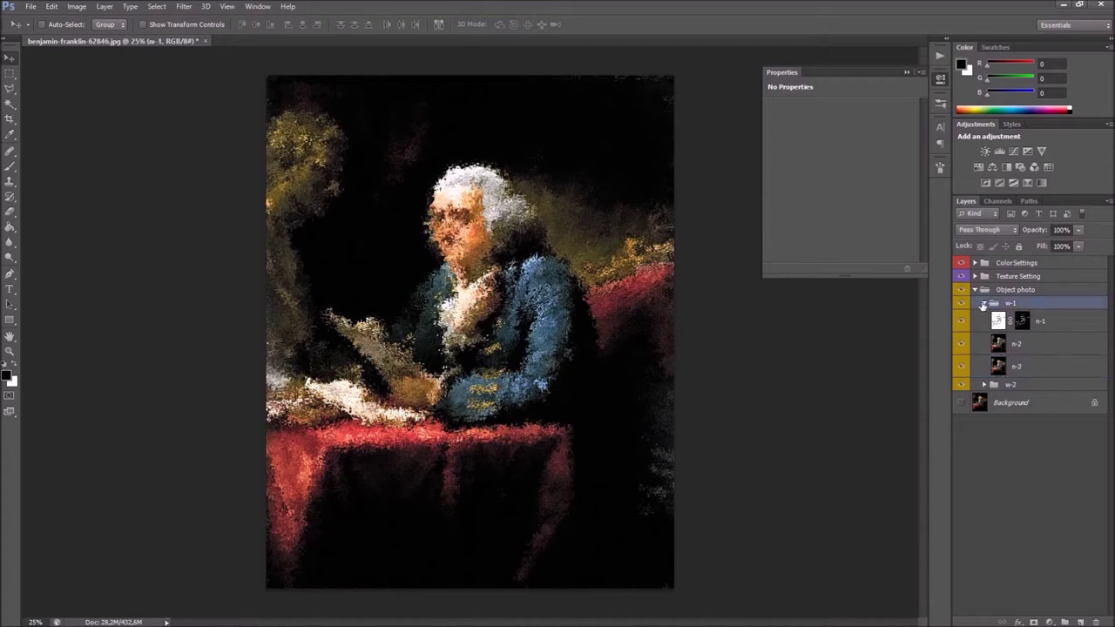
left_click(984, 303)
left_click(1020, 317)
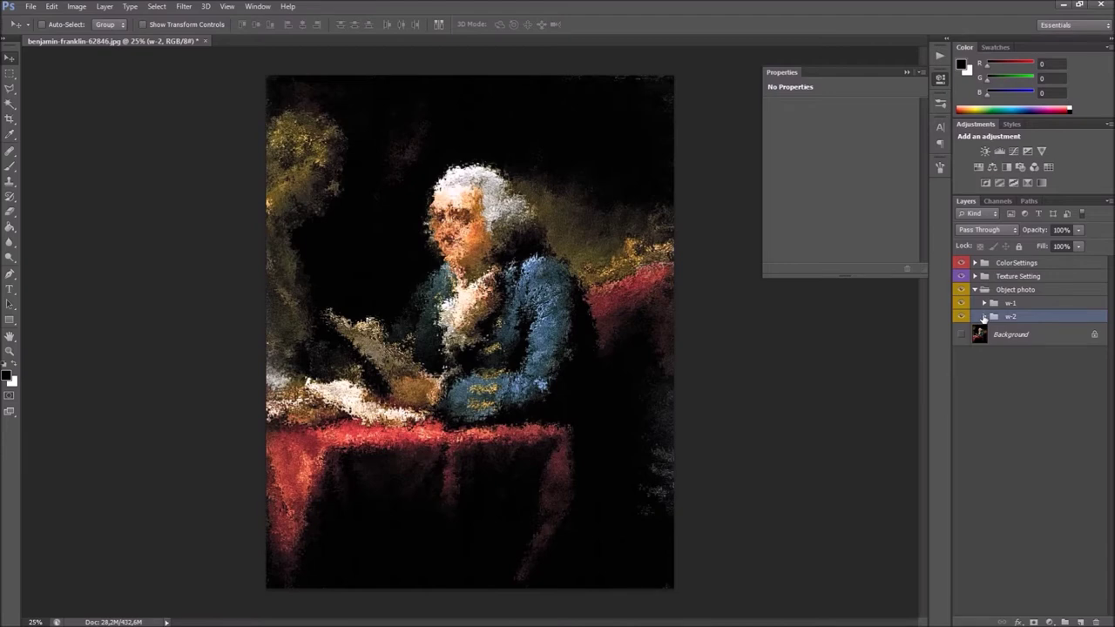
Expand w-2 and raise the opacity of layers z-1, z-2 and z-3 (z-3 to 80%).
left_click(983, 317)
left_click(1045, 337)
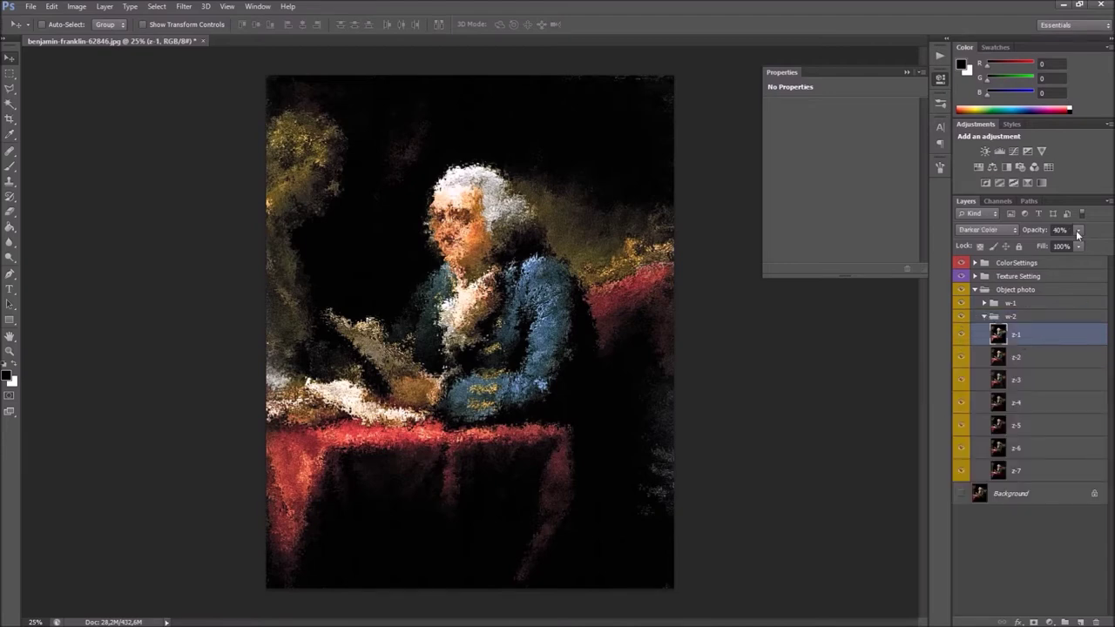
left_click_drag(1077, 233, 1084, 248)
left_click_drag(1067, 249, 1092, 250)
left_click(1050, 356)
left_click(1079, 230)
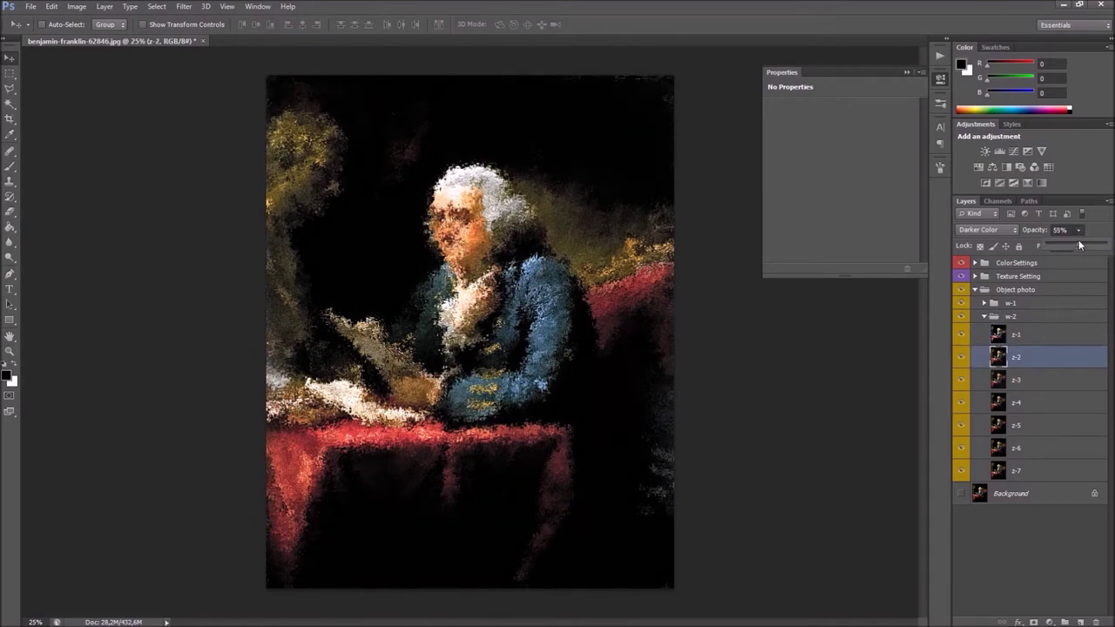
left_click_drag(1073, 247, 1090, 256)
left_click(1036, 379)
left_click(1082, 232)
left_click_drag(1081, 245, 1091, 248)
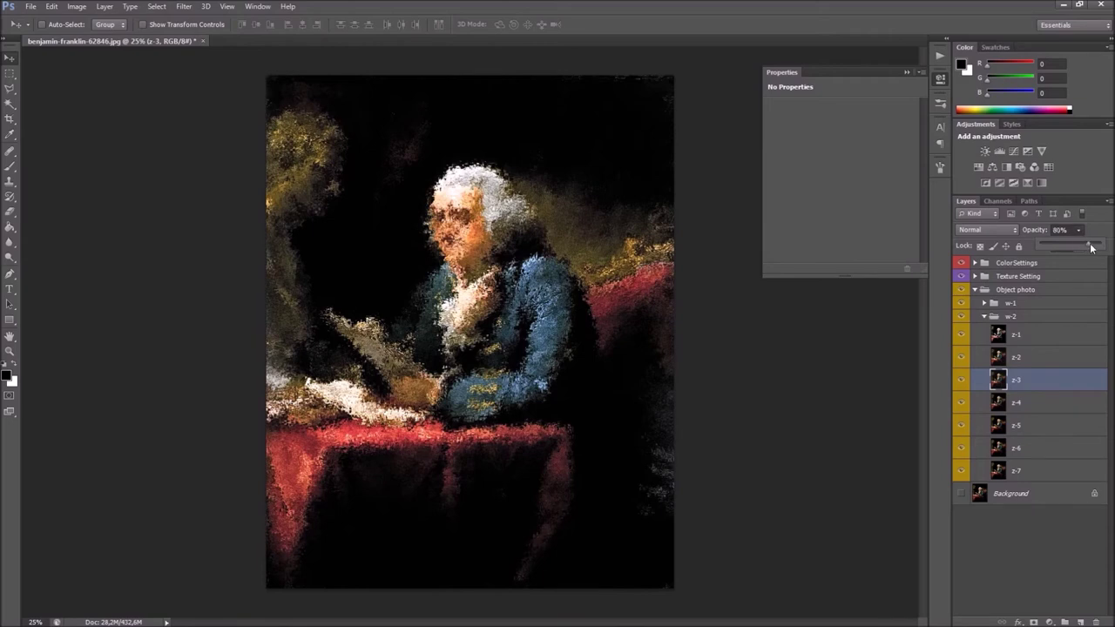
Fine-tune z-4's opacity, strengthen z-5 to 50%, then collapse w-2.
left_click(1033, 403)
left_click(1078, 231)
left_click_drag(1080, 246, 1076, 247)
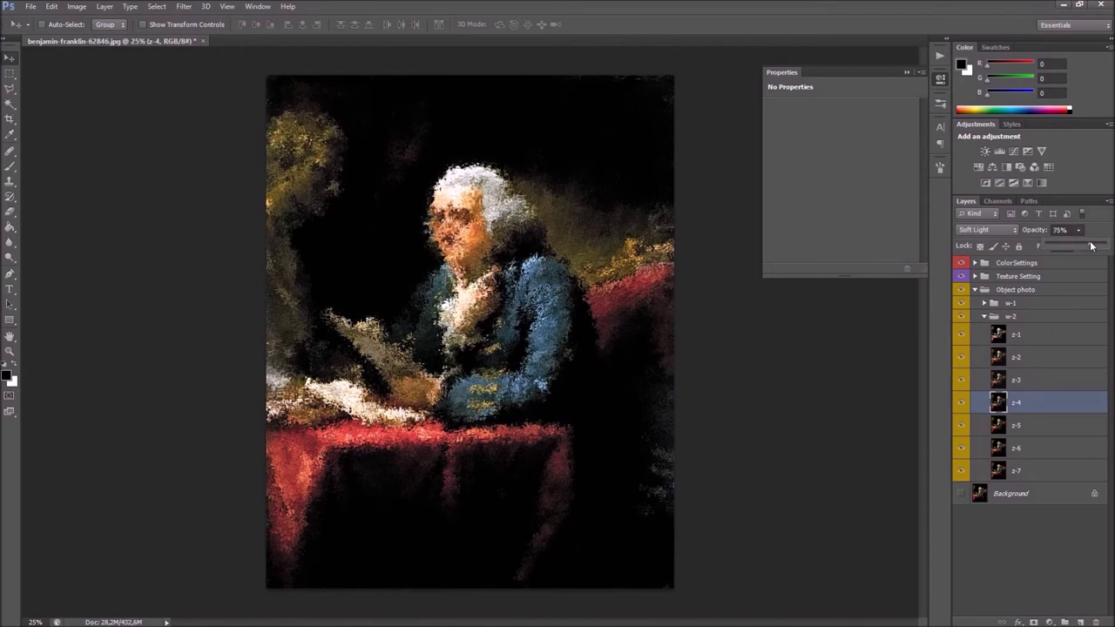
left_click_drag(1076, 248, 1085, 248)
left_click(1037, 424)
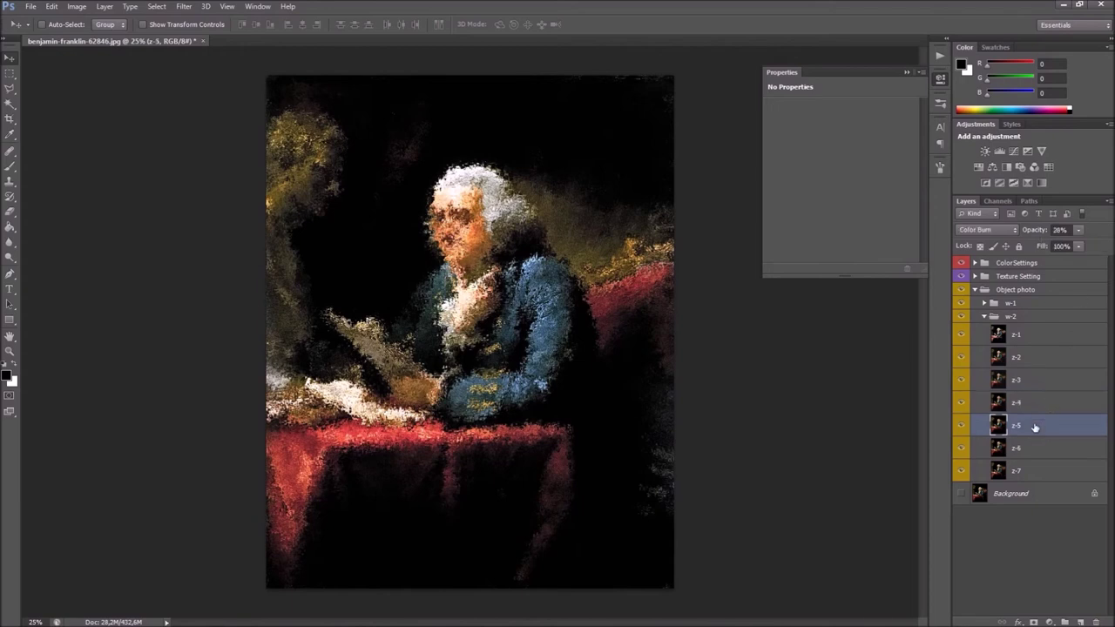
left_click(1078, 246)
left_click_drag(1083, 249, 1088, 250)
left_click(1032, 320)
left_click(984, 317)
left_click(990, 293)
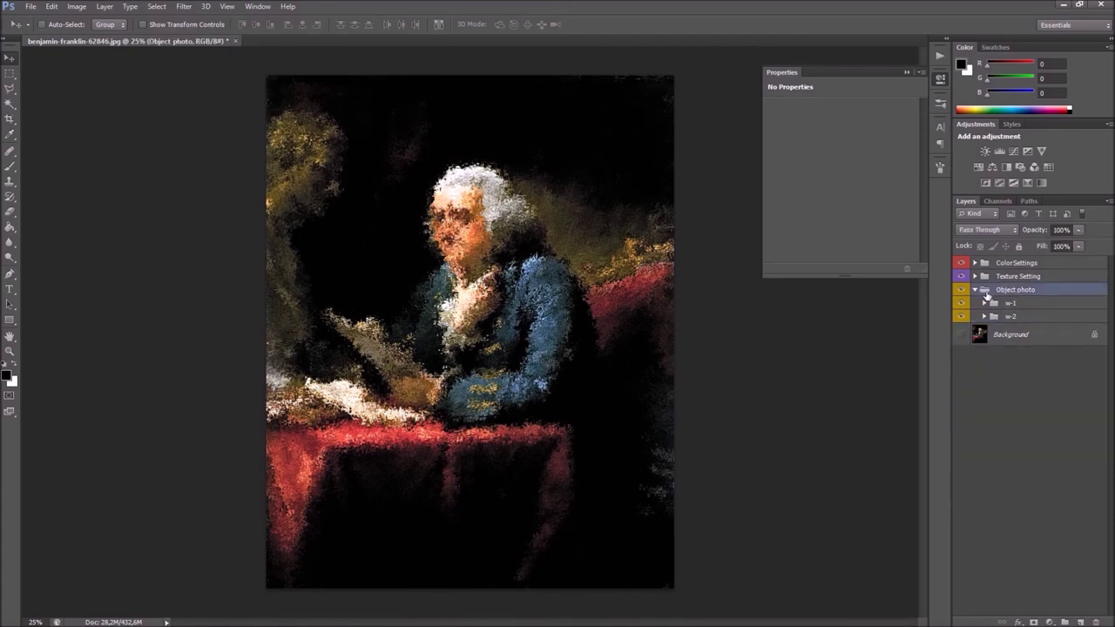